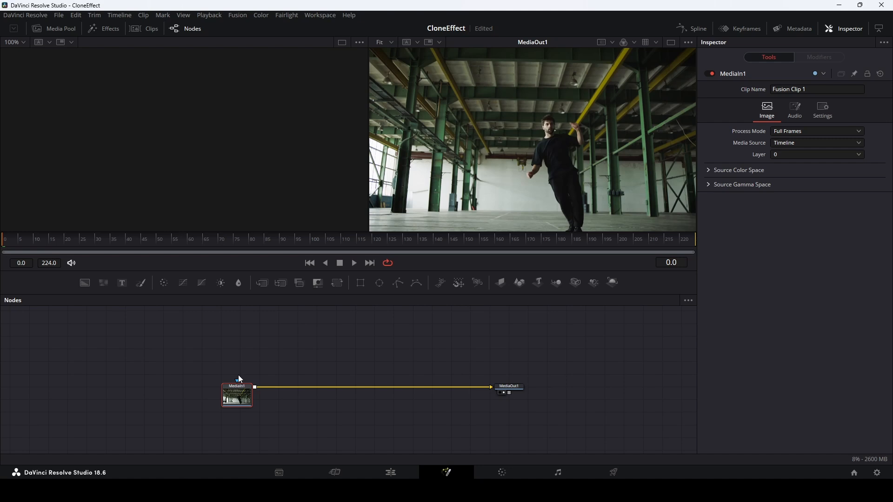
- Add a Magic Mask node fed by MediaIn1 and show it in the viewer
click(283, 356)
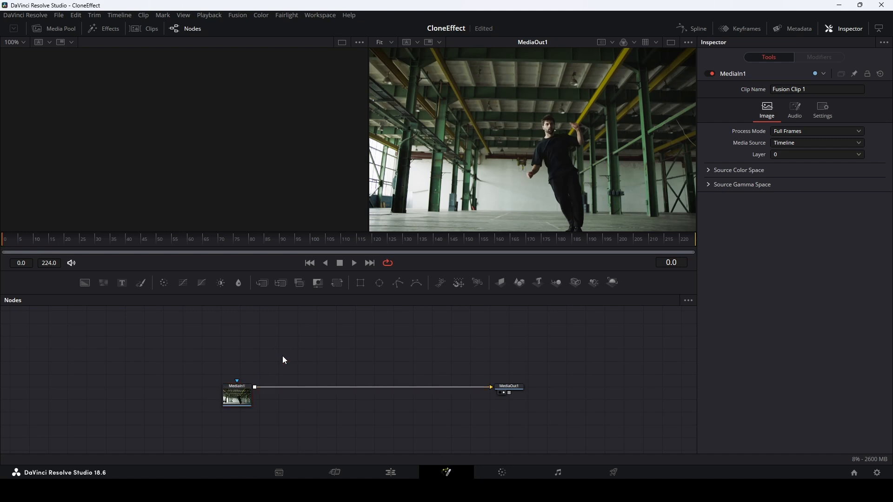
key(shift+space)
text(magic)
key(Return)
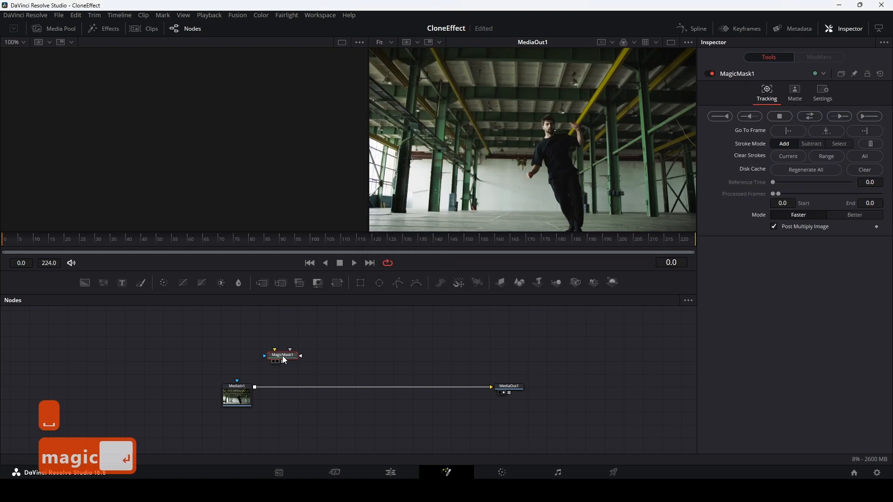
drag(255, 387, 303, 343)
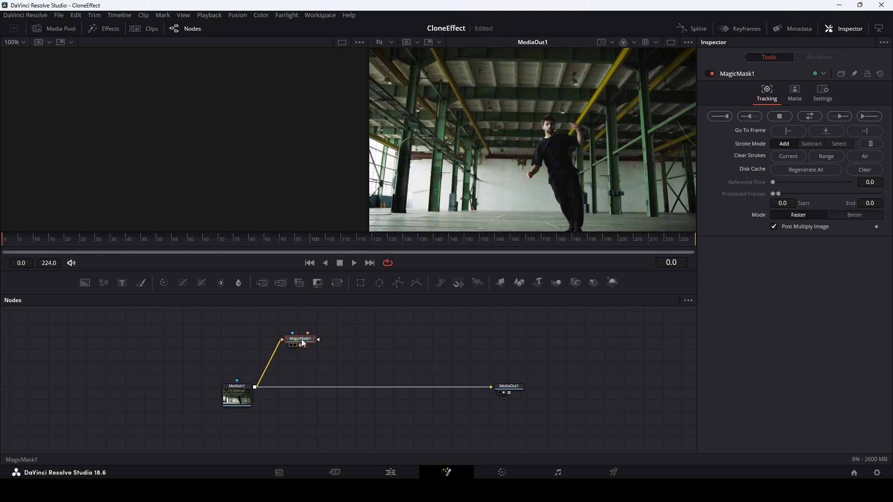
key(2)
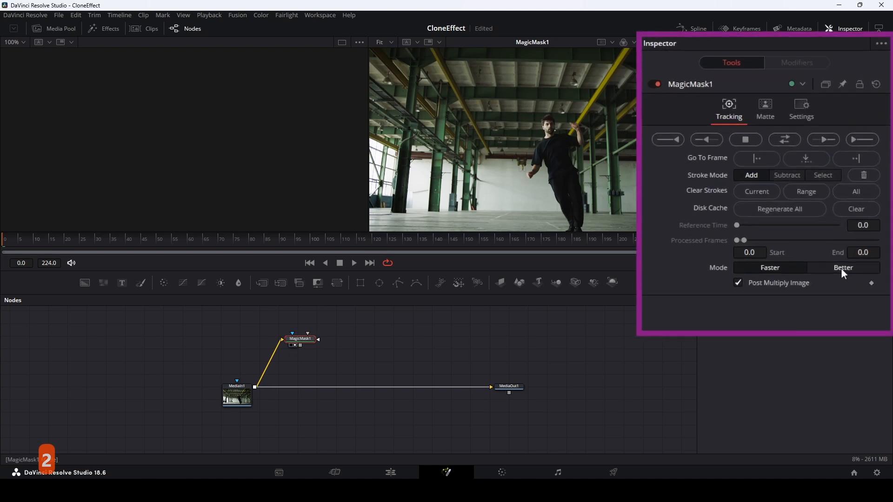
- Mask the dancer with strokes at frame 103 in Better mode and track the mask forward then reverse
click(842, 269)
click(315, 241)
mouse_move(315, 242)
mouse_down()
mouse_move(305, 244)
mouse_move(323, 247)
mouse_up()
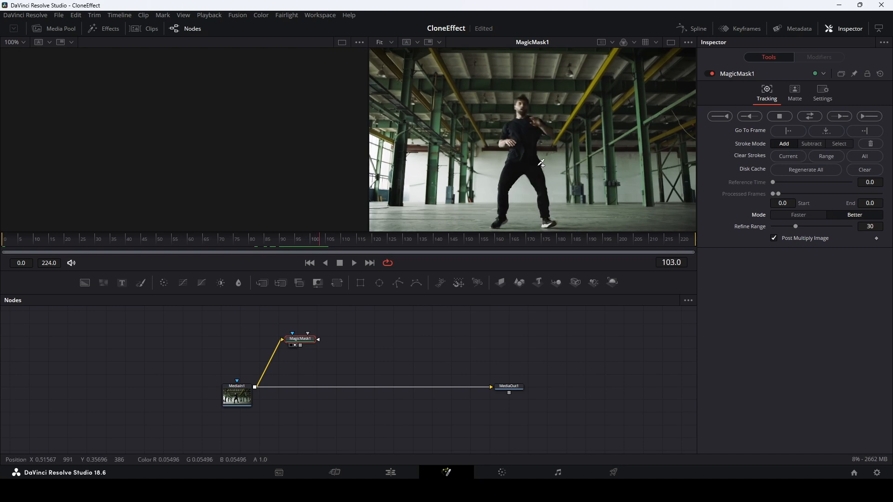
mouse_move(506, 140)
mouse_down()
mouse_move(521, 108)
mouse_move(545, 188)
mouse_move(536, 164)
mouse_move(521, 163)
mouse_move(506, 184)
mouse_up()
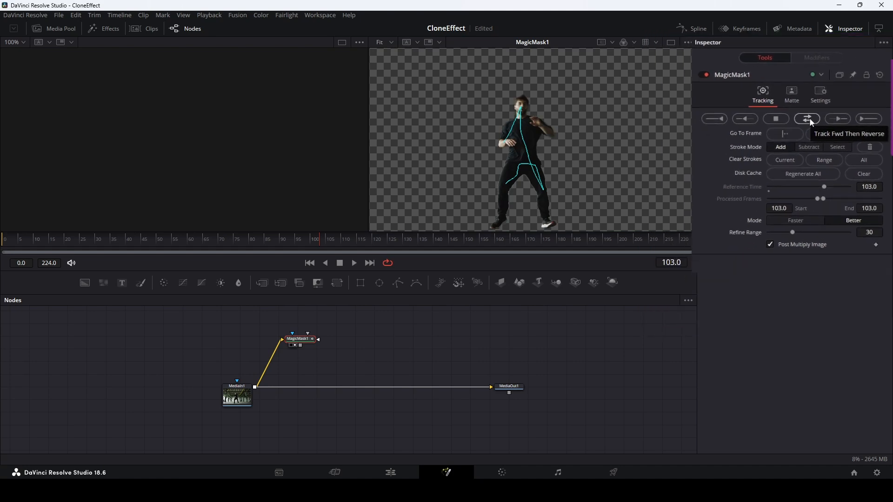
click(812, 118)
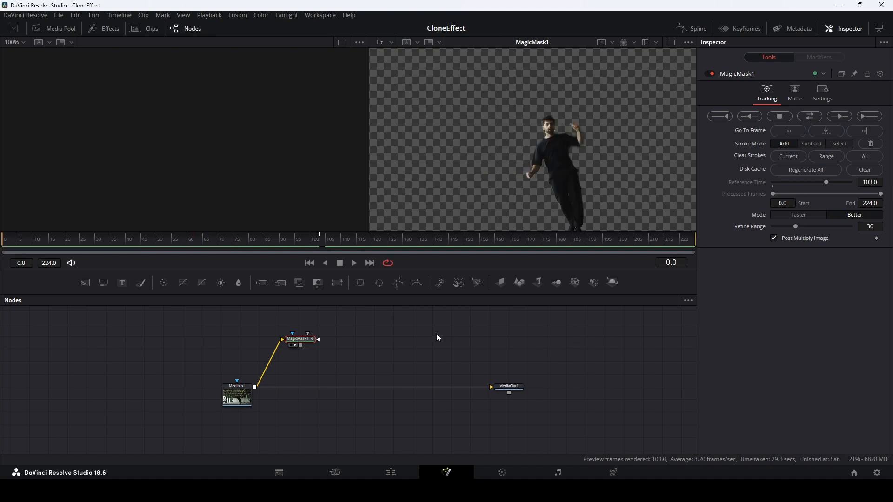
- Add an Edge Detect node after MagicMask1 and show it in the viewer
click(303, 342)
key(shift+space)
text(magic)
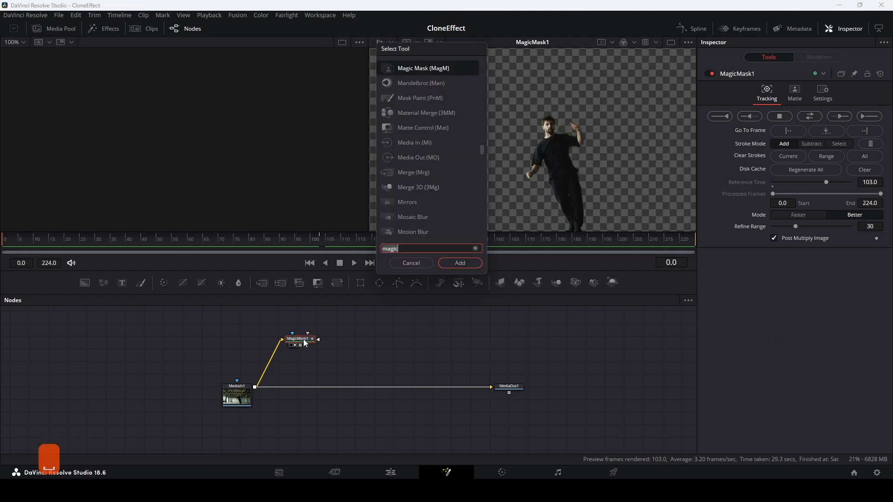
text(edge)
key(Return)
drag(335, 340, 356, 340)
key(2)
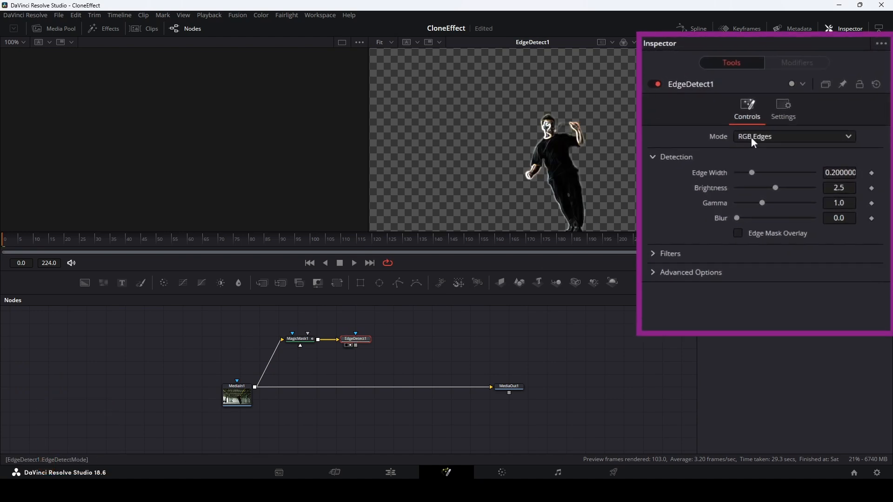
- Try the Grayscale Edges mode on EdgeDetect1 and return it to RGB Edges
click(752, 138)
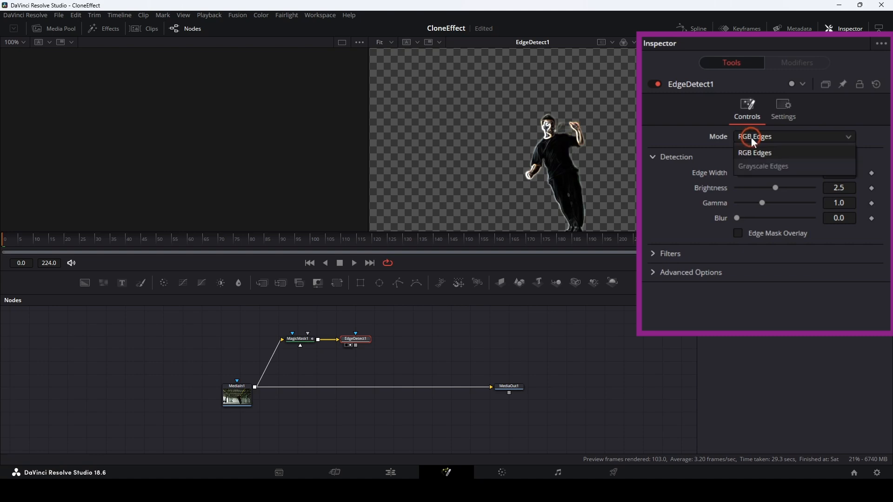
click(764, 167)
ctrl+scroll(560, 152, up, 5)
ctrl+scroll(560, 151, down, 5)
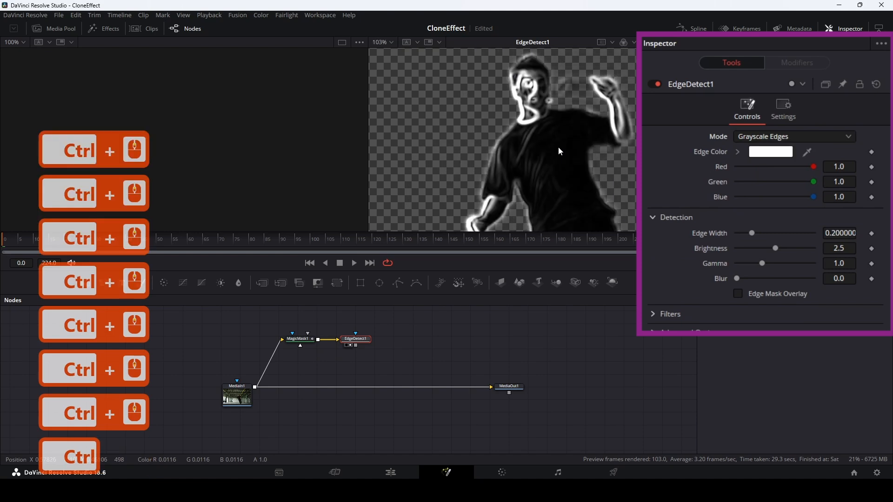
click(780, 138)
click(767, 153)
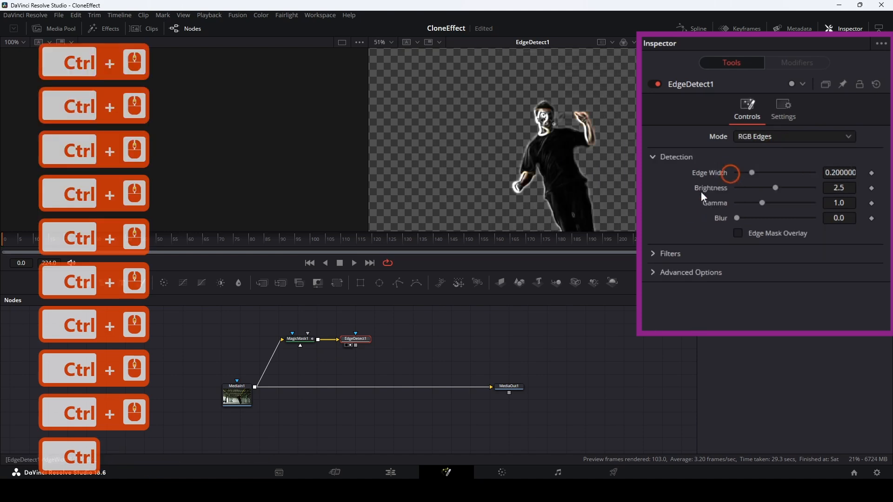
- Set EdgeDetect1's edge width to 0.039, brightness to 3.504 and gamma to 0.831, and check the outline at frame 104
ctrl+scroll(848, 172, down, 15)
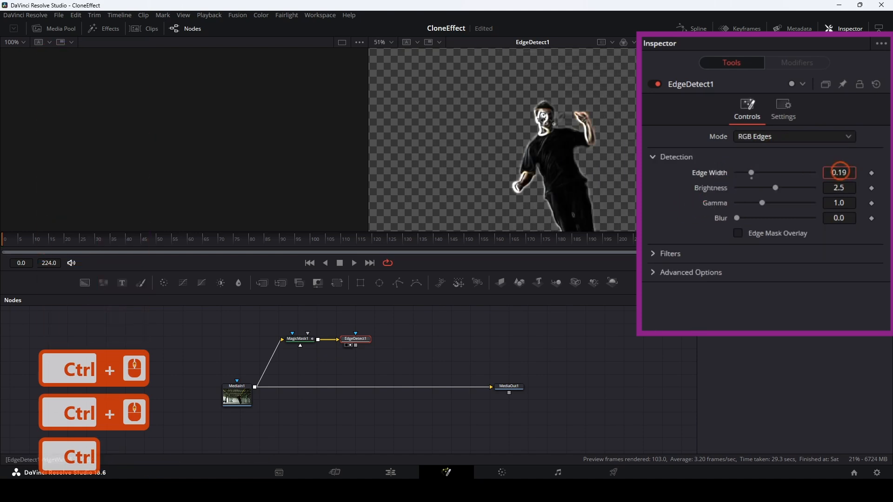
ctrl+scroll(839, 173, down, 2)
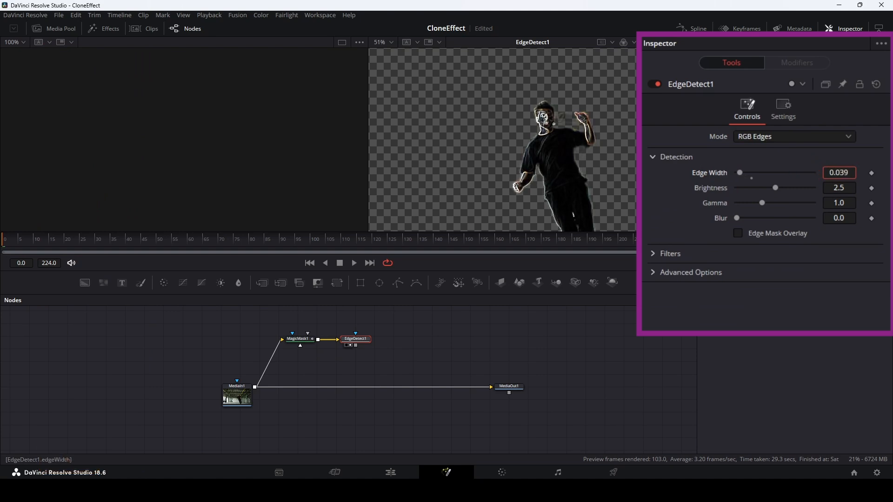
click(776, 188)
drag(775, 187, 755, 203)
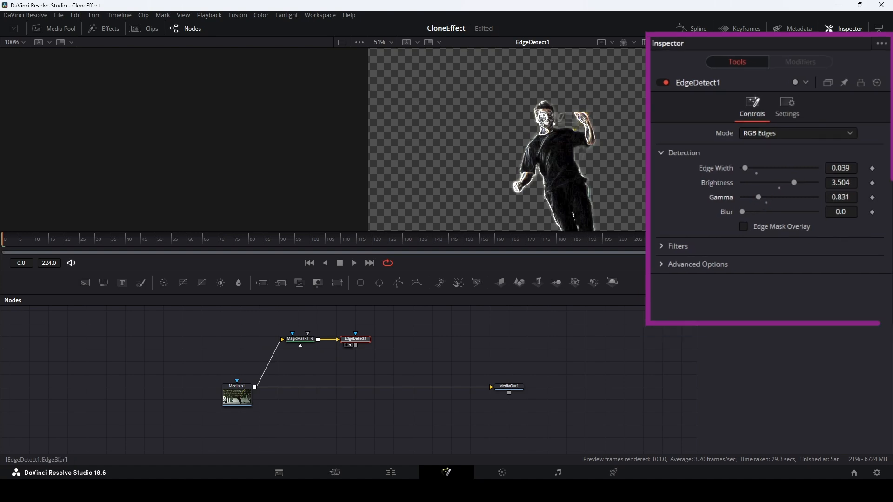
click(307, 239)
mouse_move(310, 240)
mouse_down()
mouse_move(332, 241)
mouse_move(325, 243)
mouse_up()
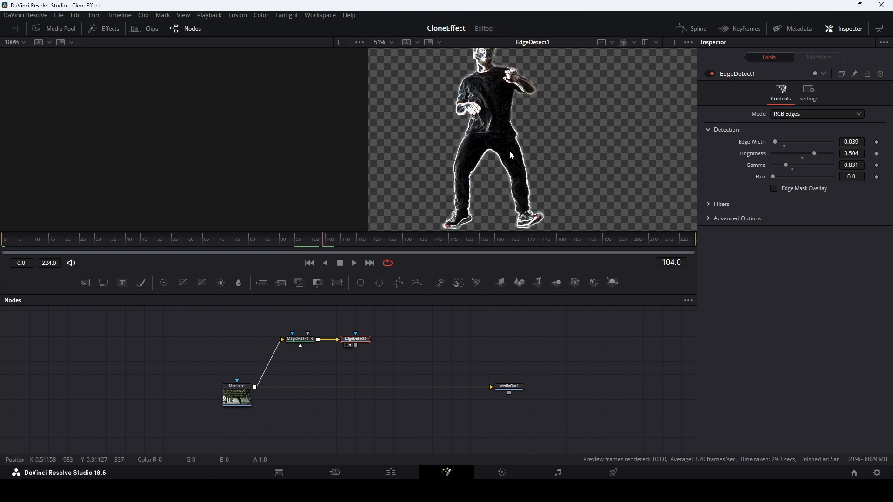
scroll(509, 152, down, 3)
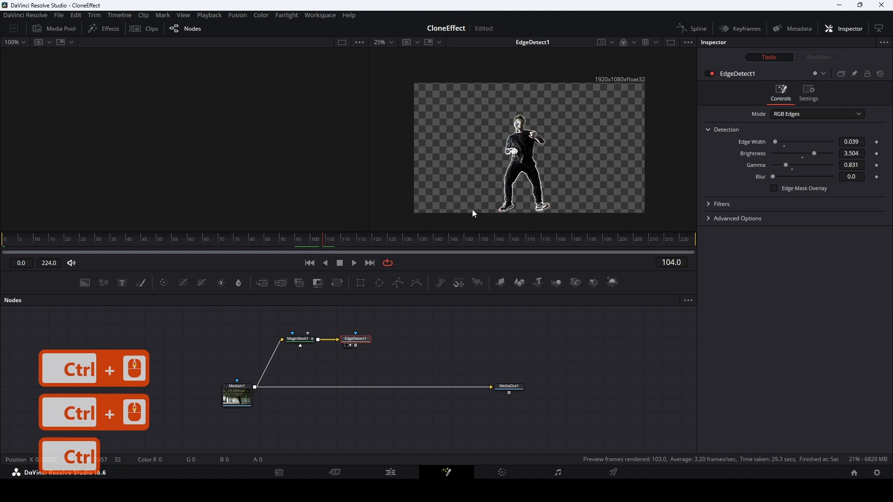
- Insert two Merge nodes between MediaIn1 and MediaOut1 and connect EdgeDetect1 to both as foreground
drag(263, 282, 324, 387)
drag(270, 291, 287, 308)
drag(411, 400, 410, 388)
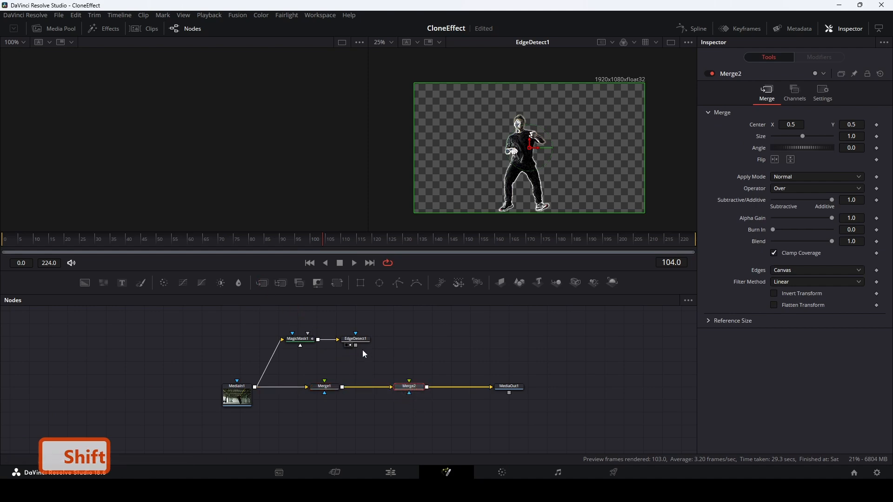
mouse_move(356, 345)
mouse_down()
mouse_move(324, 371)
mouse_move(326, 386)
mouse_up()
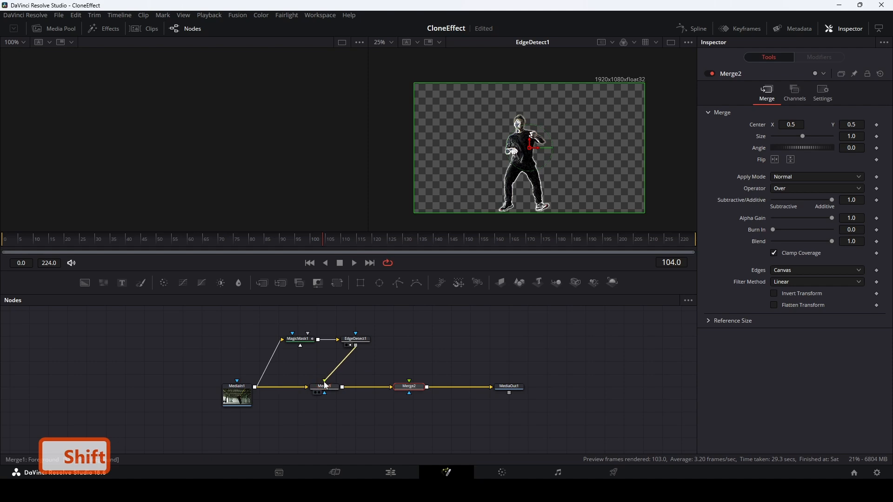
drag(356, 346, 510, 354)
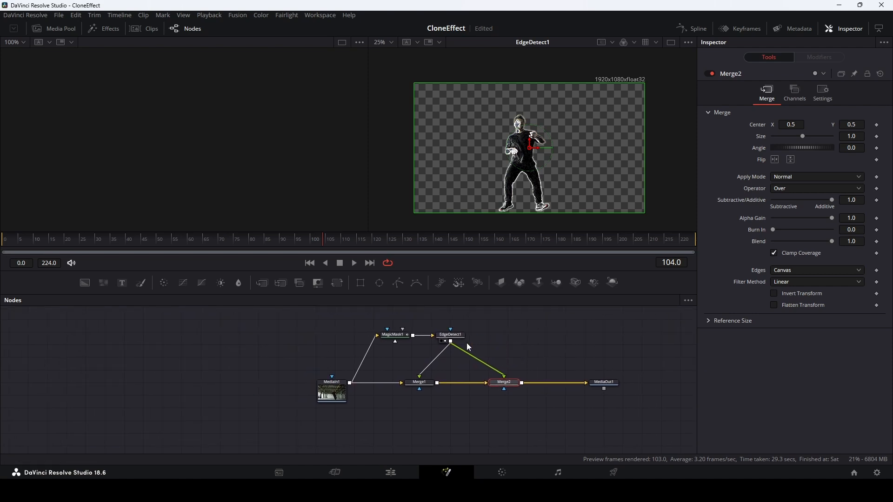
- Insert a Transform node on each connection between EdgeDetect1 and the two Merge nodes
drag(341, 287, 434, 361)
key(shift)
drag(337, 282, 542, 343)
key(shift)
- Modify Transform1's Center with an XY Path and remove the keyframes from the modifier's X and Y
drag(475, 355, 474, 351)
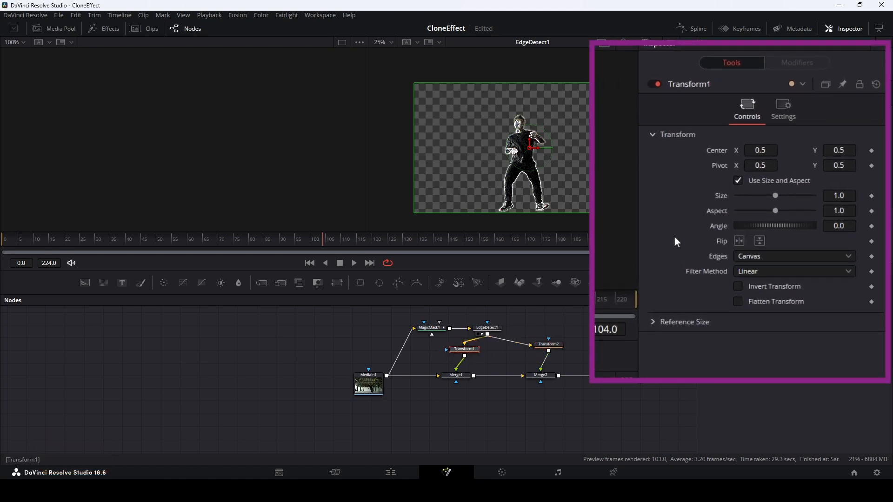
right_click(716, 151)
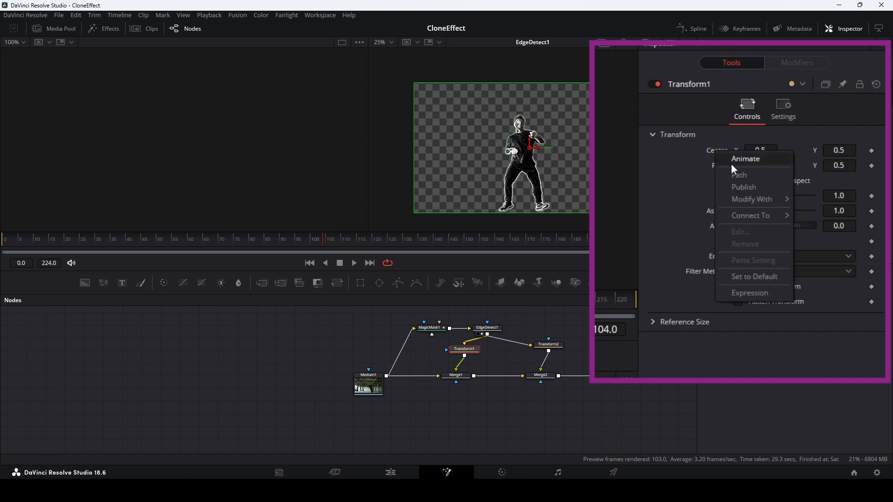
mouse_move(747, 198)
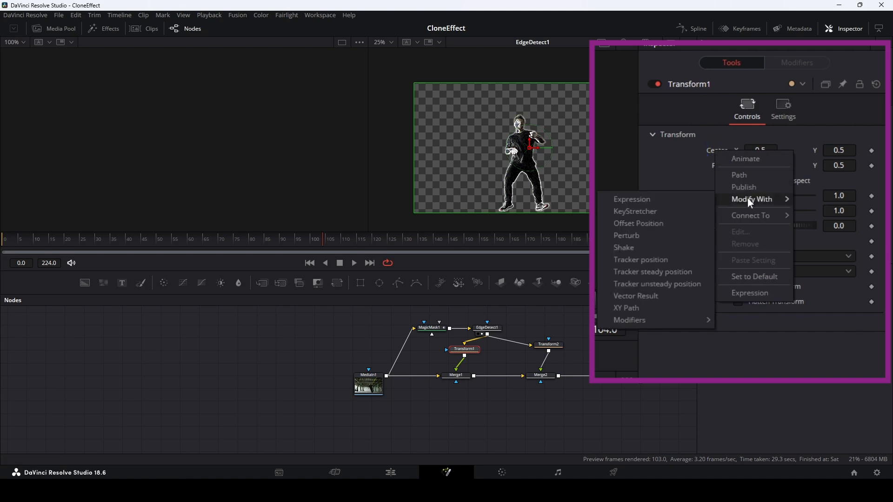
click(638, 306)
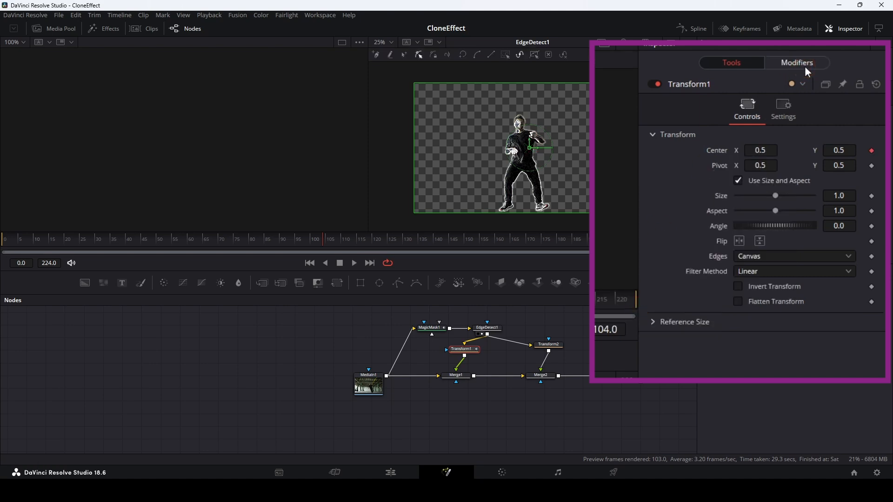
click(807, 69)
click(872, 137)
click(873, 151)
click(745, 135)
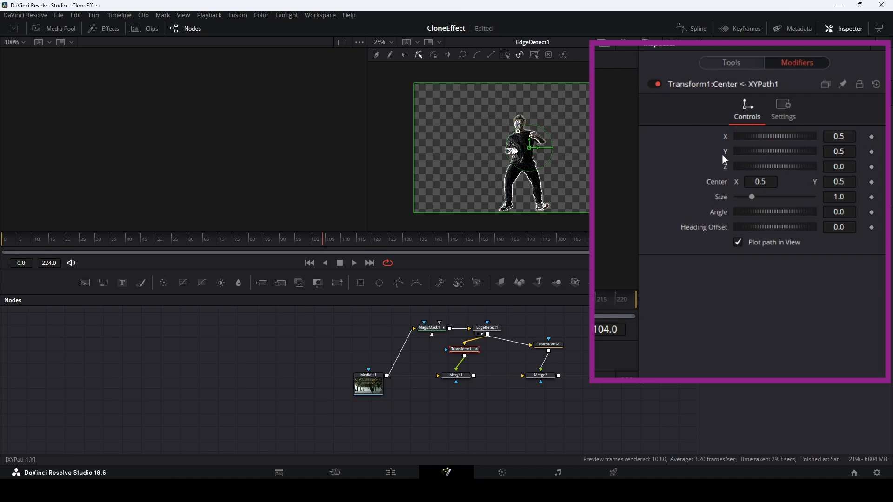
- Set the X of Transform1's XY Path to 0.319 and show MediaOut1 in the viewer
drag(785, 139, 768, 139)
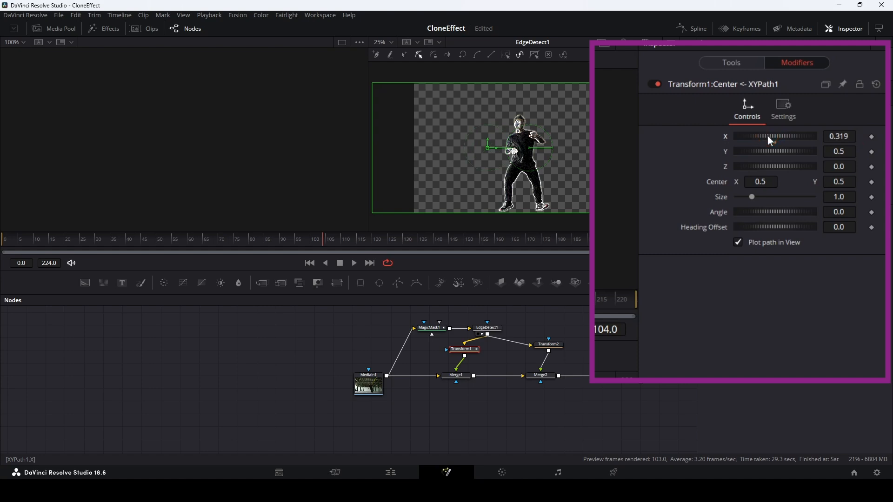
click(642, 375)
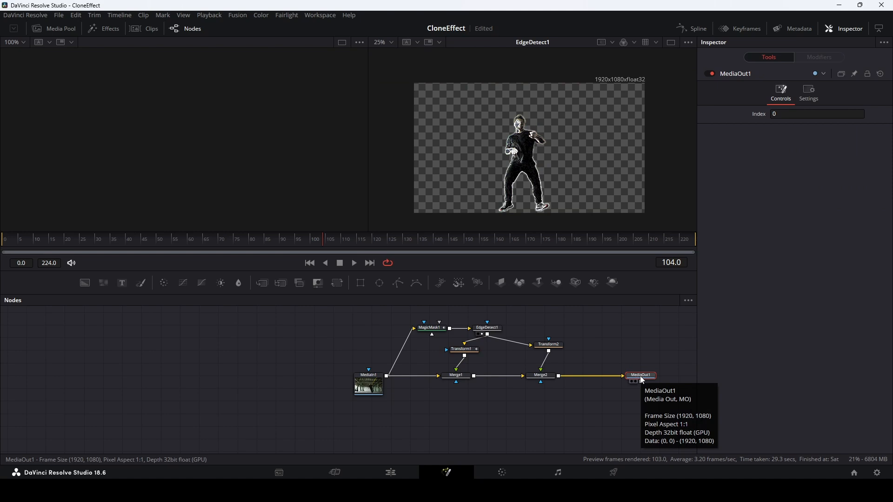
key(2)
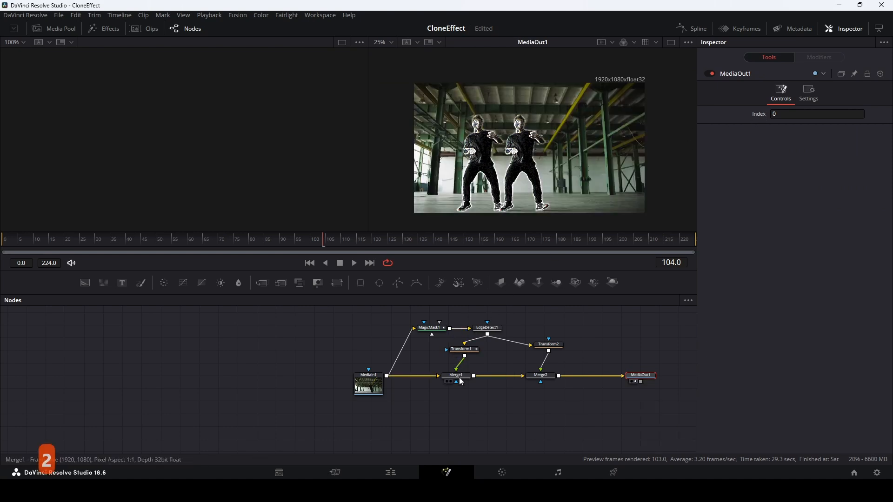
- Move the first clone farther from the dancer by setting the X of Transform1's XY Path to 0.218
click(465, 353)
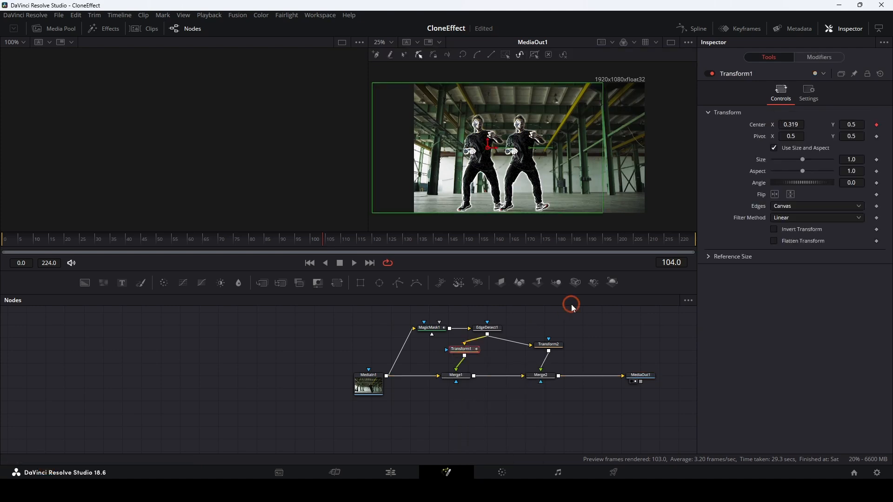
click(820, 57)
drag(810, 114, 778, 137)
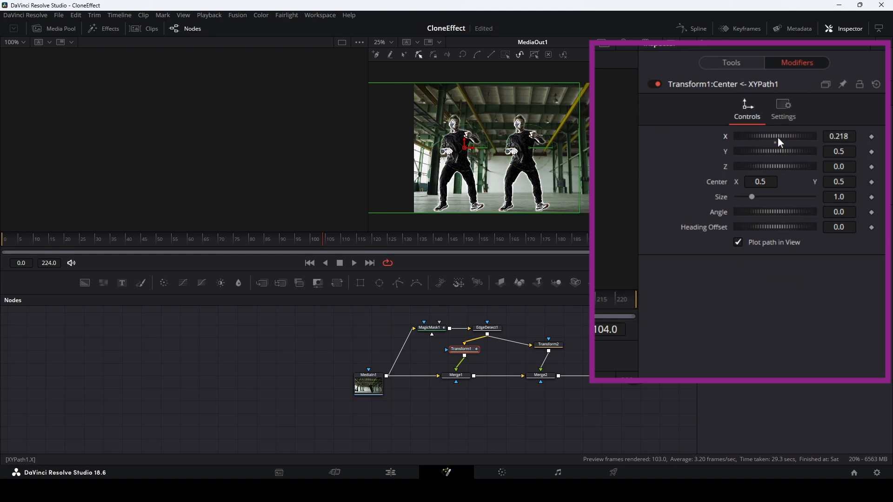
- Modify Transform2's Center with an XY Path and remove the keyframes from the modifier's X and Y
click(558, 347)
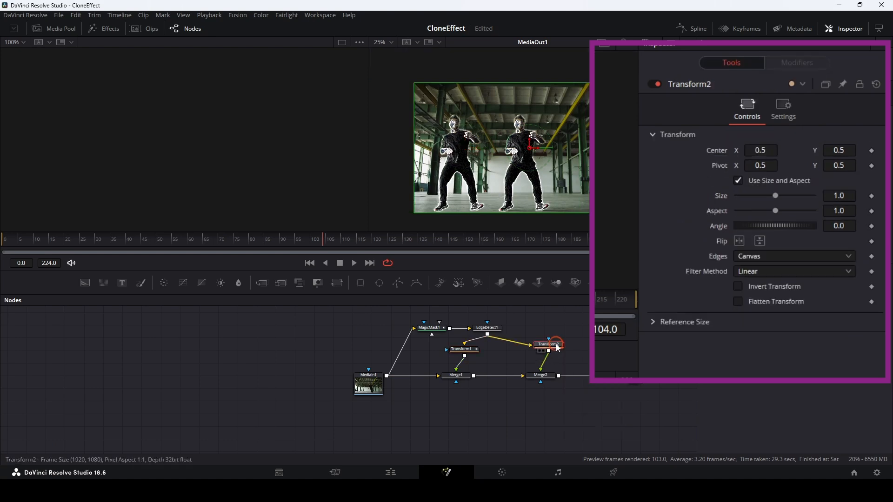
right_click(718, 149)
mouse_move(756, 196)
click(649, 300)
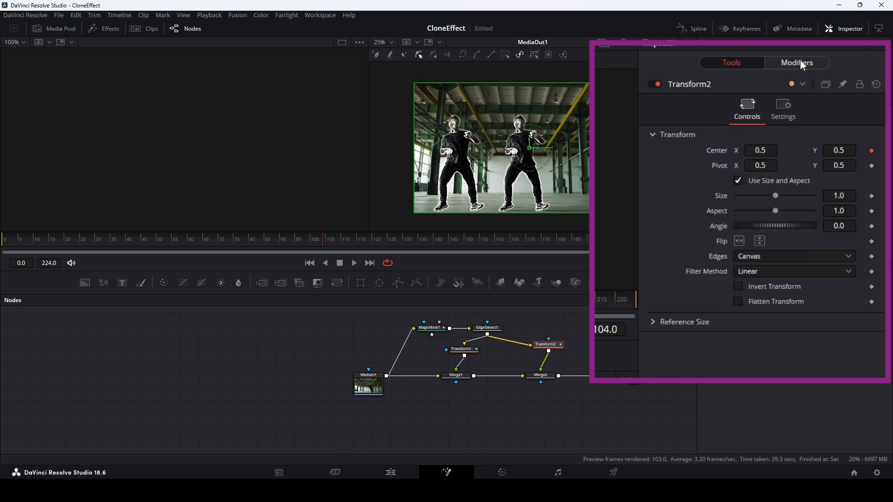
click(799, 61)
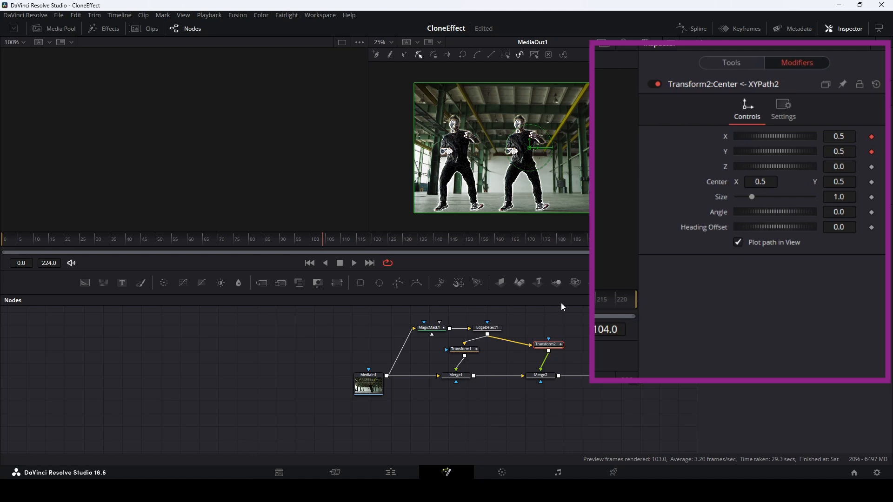
click(872, 137)
click(871, 152)
- With Transform2's XY Path pinned beside Transform1's, link its X to XYPath1.X through an expression
click(842, 84)
click(462, 349)
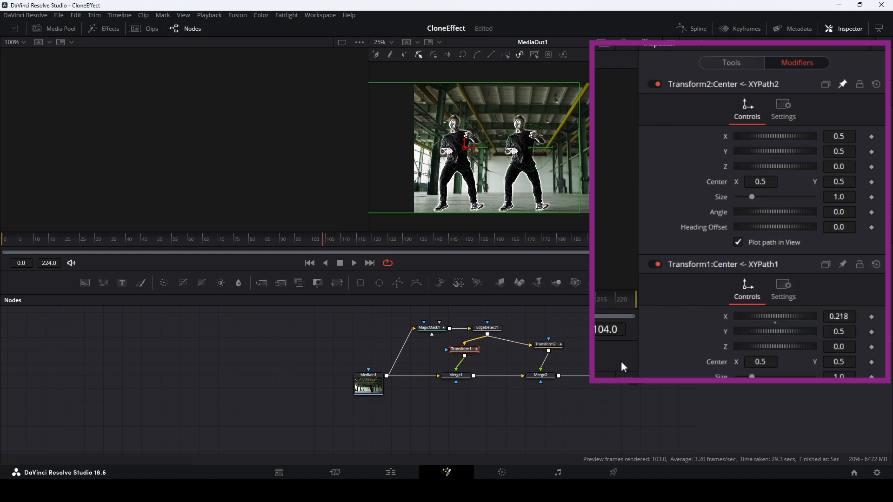
right_click(728, 142)
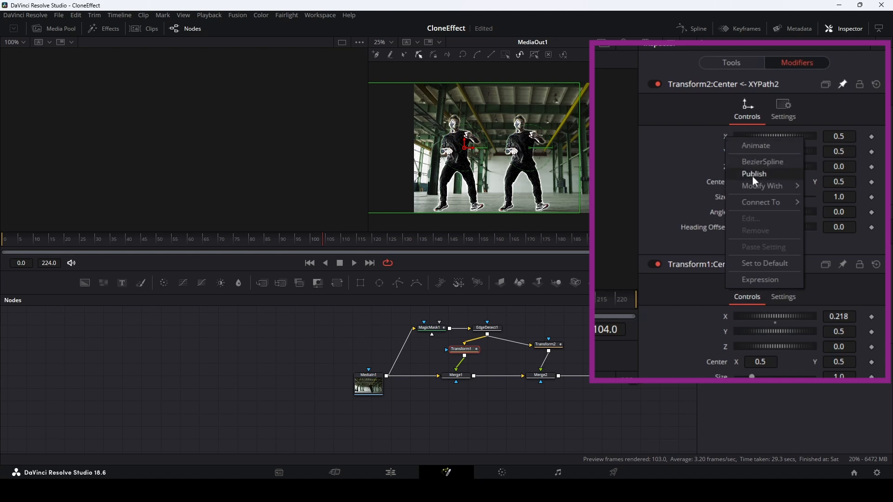
click(757, 281)
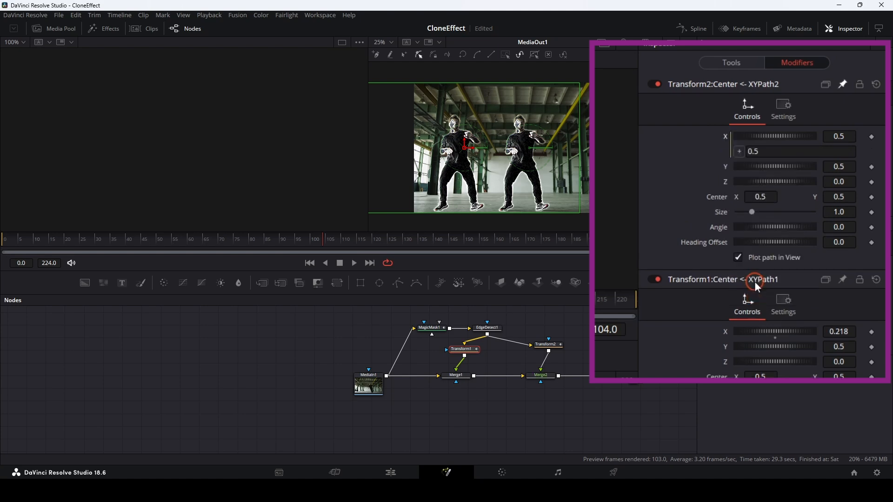
click(770, 151)
drag(770, 150, 743, 155)
key(BackSpace)
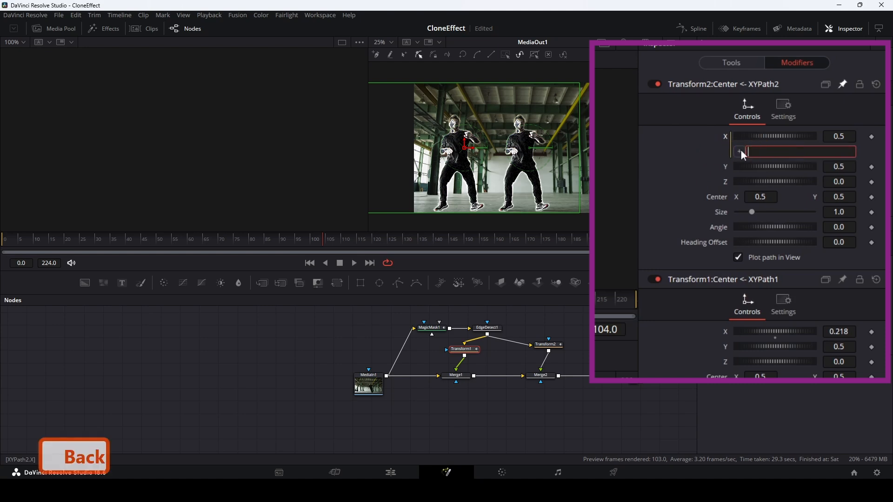
drag(740, 152, 725, 331)
- Change the X expression of Transform2's XY Path to 1-XYPath1.X so the second clone mirrors the first
click(749, 151)
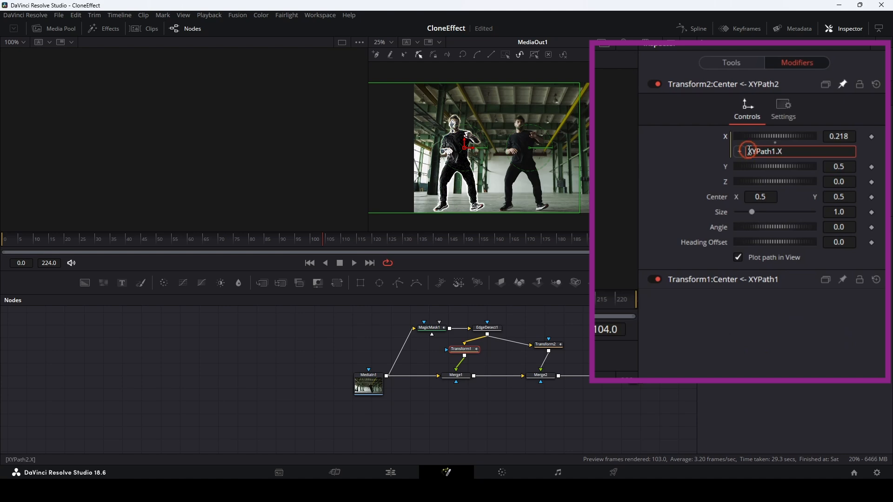
text(10)
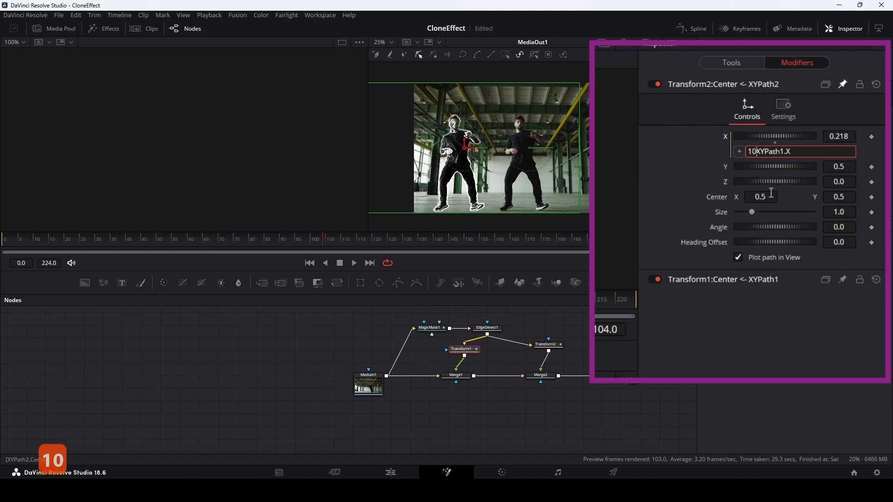
key(BackSpace)
text(-)
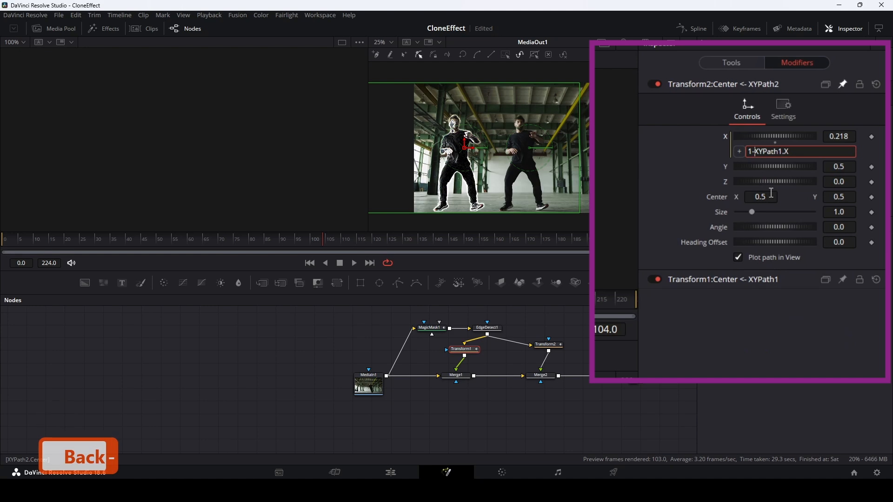
click(657, 365)
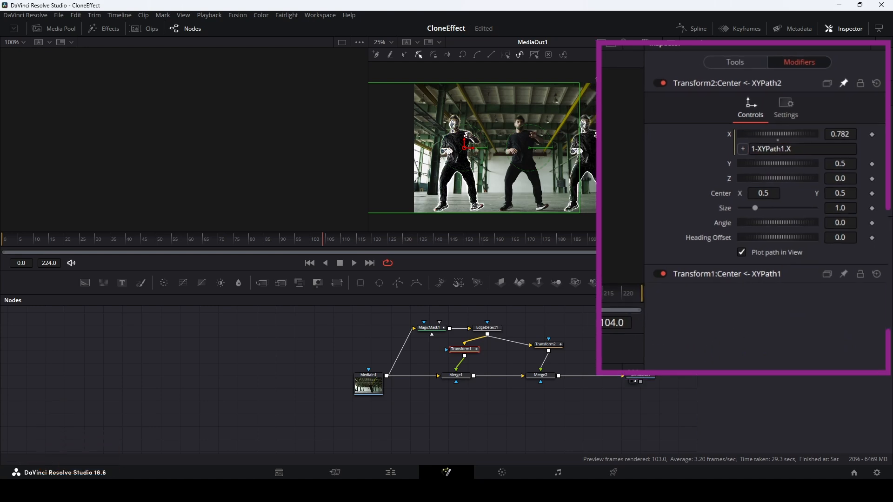
- Move both linked clones by setting the X of Transform1's XY Path to 0.24
drag(803, 263, 804, 263)
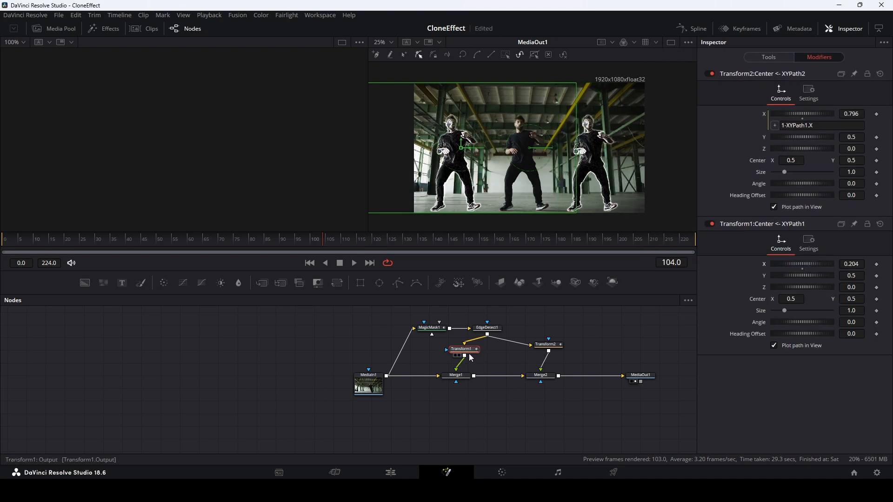
drag(797, 265, 793, 262)
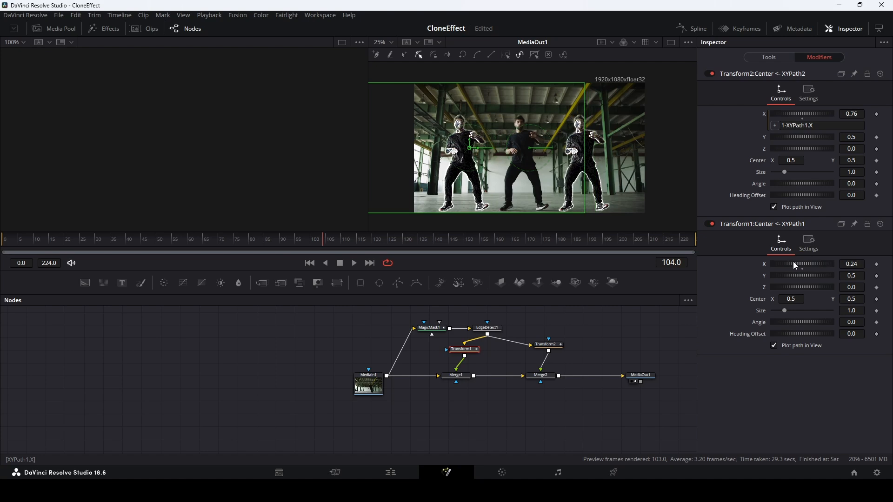
- Rearrange the nodes to make room between EdgeDetect1 and the two Transform nodes
drag(617, 347, 434, 357)
drag(256, 357, 586, 388)
drag(320, 364, 316, 375)
drag(221, 337, 313, 334)
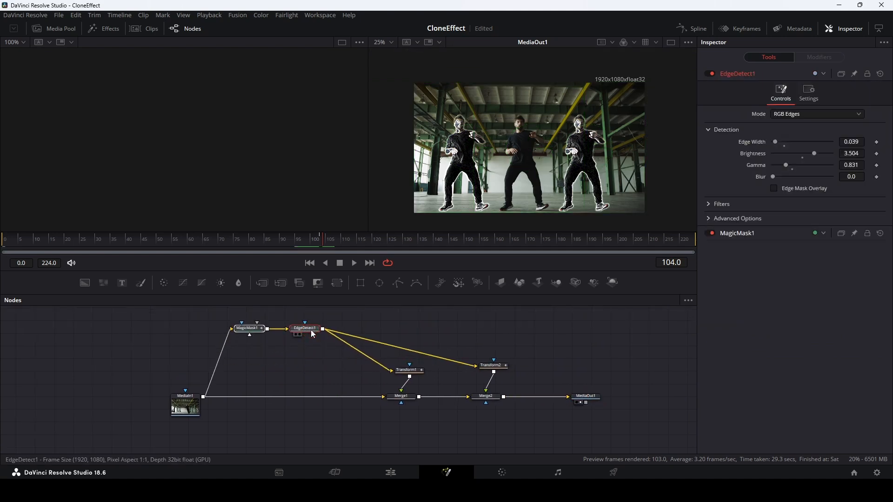
- Add a Glow node in the empty space beyond EdgeDetect1
click(423, 323)
key(shift+space)
text(glow)
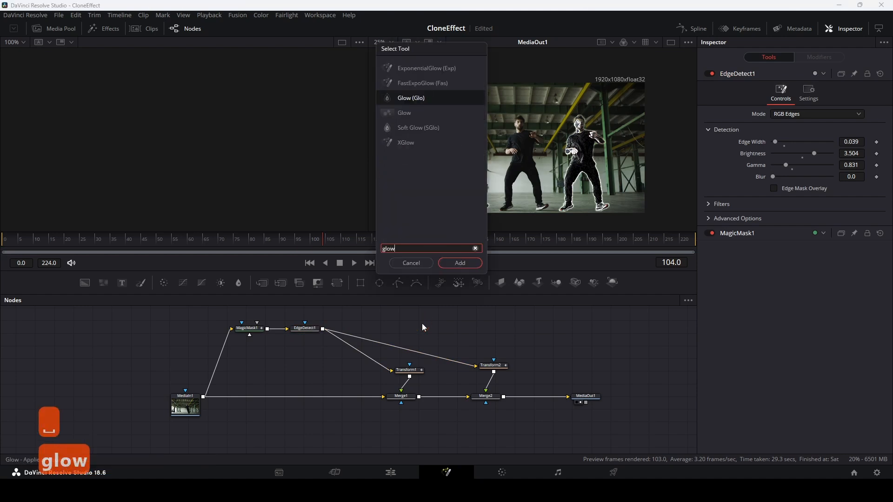
key(Return)
- Route EdgeDetect1 through Glow1 into Transform1 and Transform2, and show Glow1 in the first viewer
drag(465, 366, 382, 352)
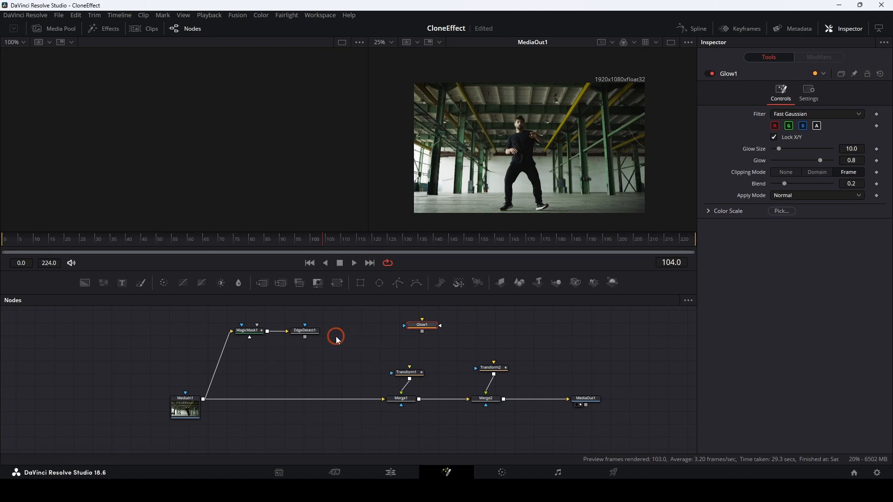
drag(307, 340, 410, 376)
drag(422, 331, 494, 370)
drag(484, 331, 458, 347)
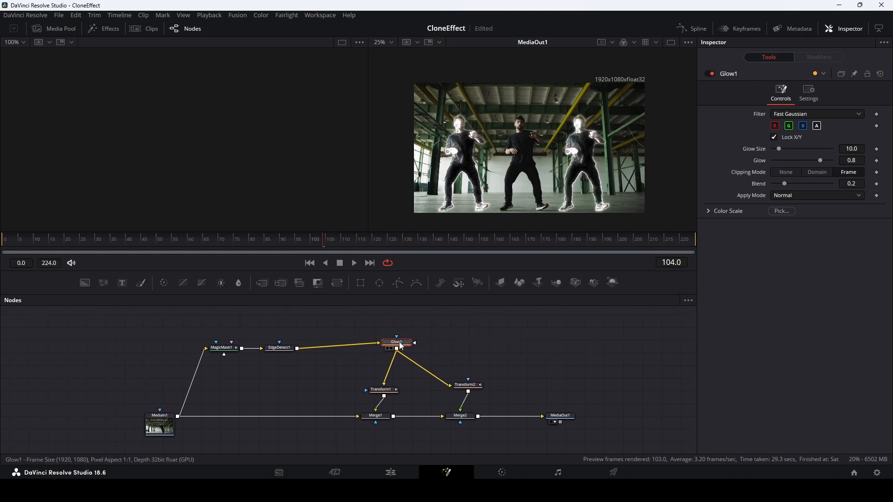
key(1)
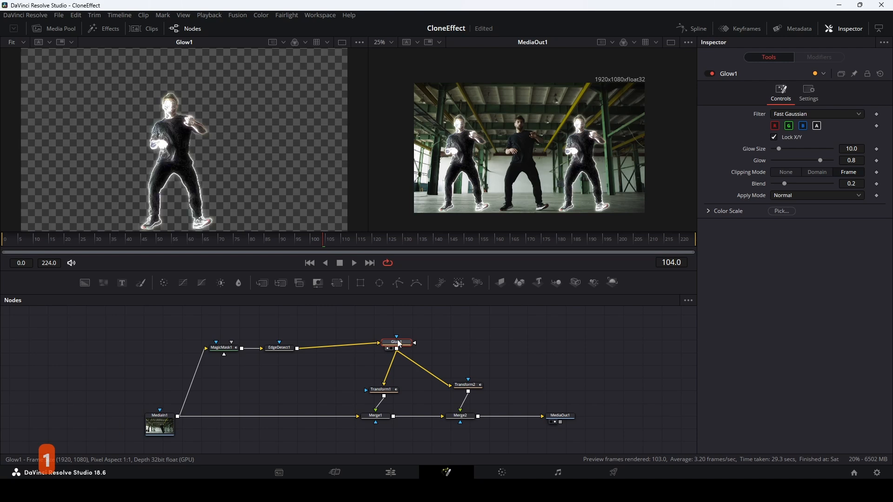
- Mask Glow1 with a Rectangle reduced to a height of 0.125316 and a Soft Edge of 0.0346
drag(360, 283, 397, 352)
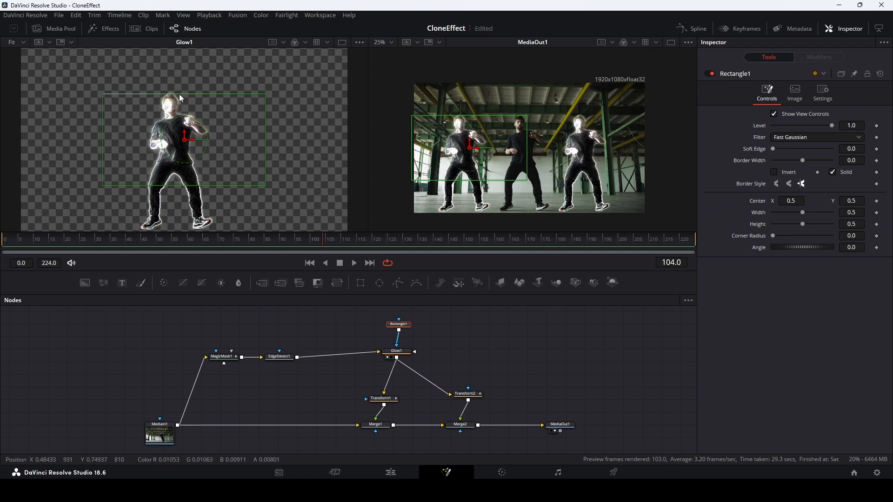
drag(181, 100, 181, 132)
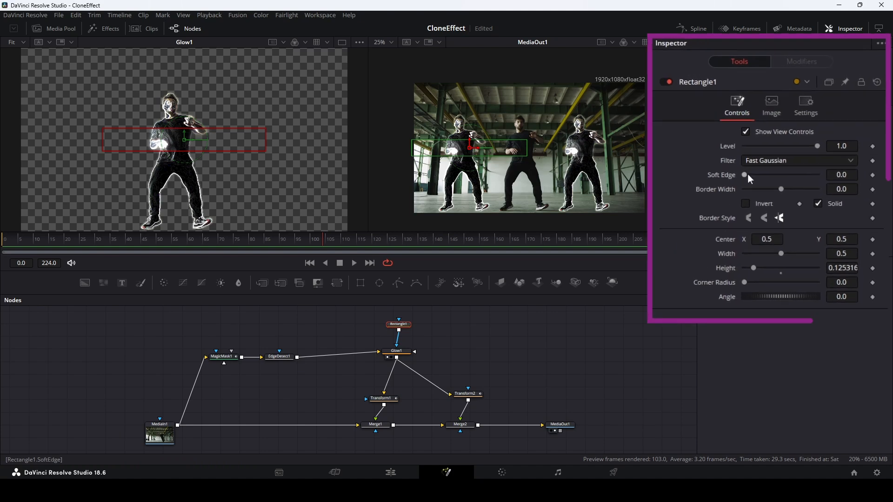
drag(738, 181, 751, 182)
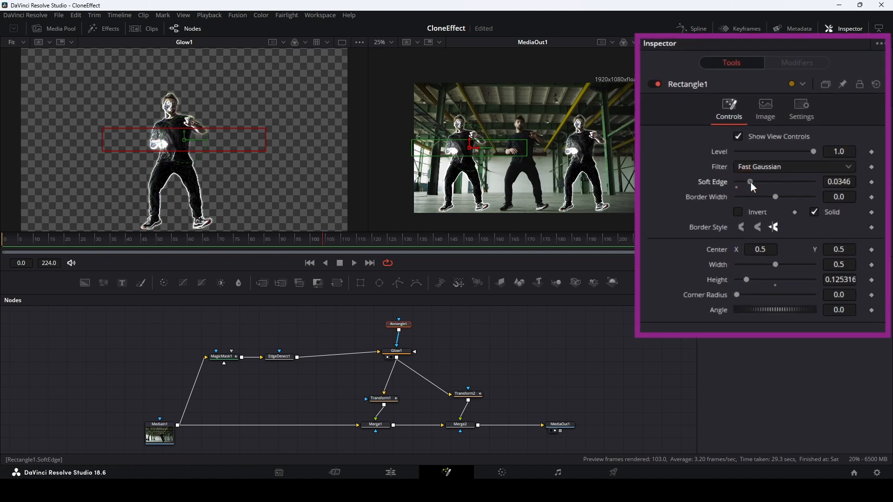
- Set Glow1's Glow to 0.929 and its Glow Size to 4.7
click(396, 351)
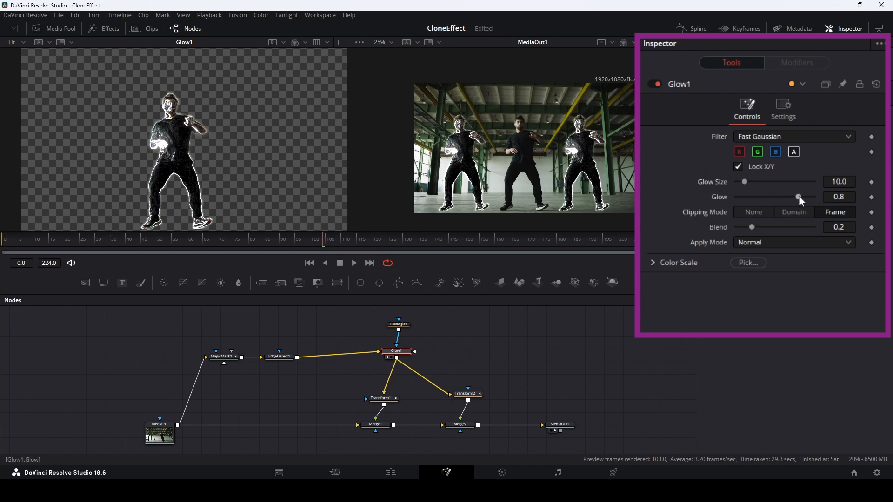
mouse_move(799, 195)
mouse_down()
mouse_move(810, 196)
mouse_move(801, 198)
mouse_up()
drag(748, 182, 741, 182)
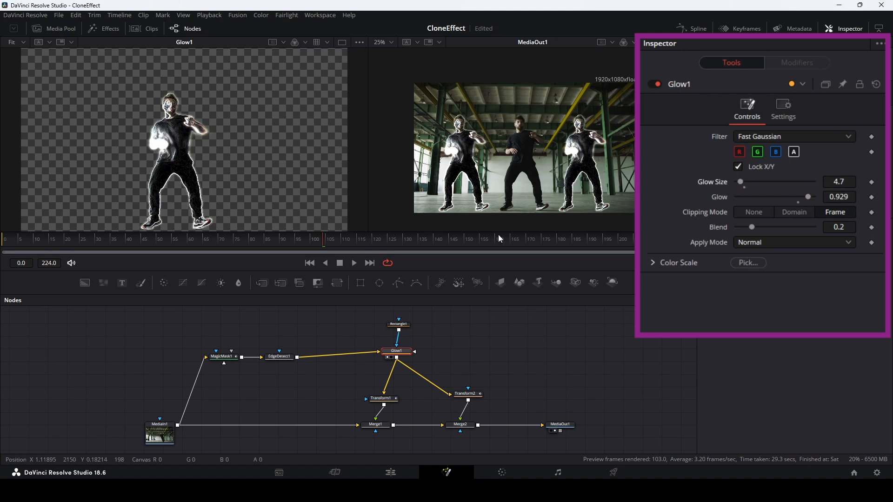
- At frame 50, move the rectangle mask below the dancer's feet to Center Y -0.08734 and keyframe its Center
drag(322, 239, 157, 241)
drag(230, 191, 247, 166)
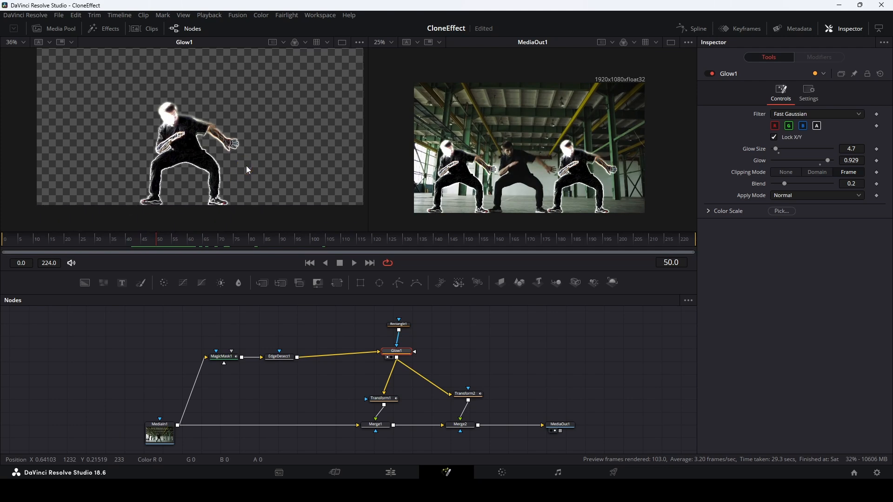
drag(190, 145, 179, 213)
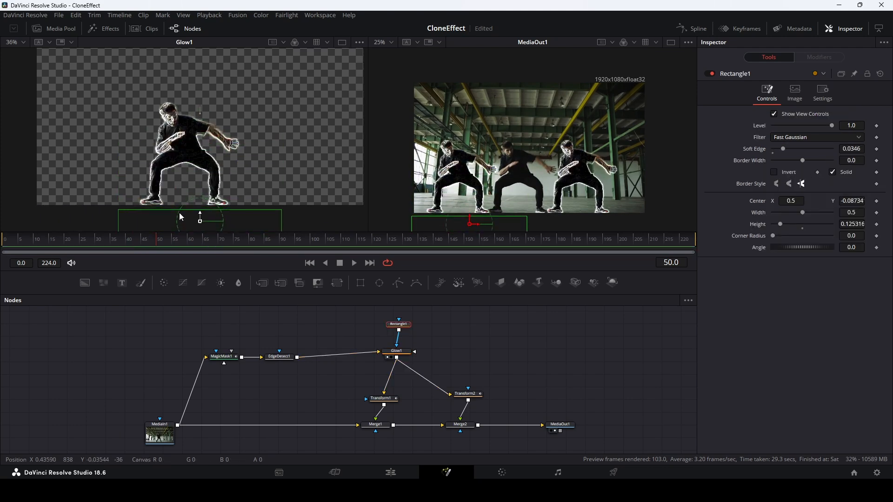
drag(254, 171, 263, 140)
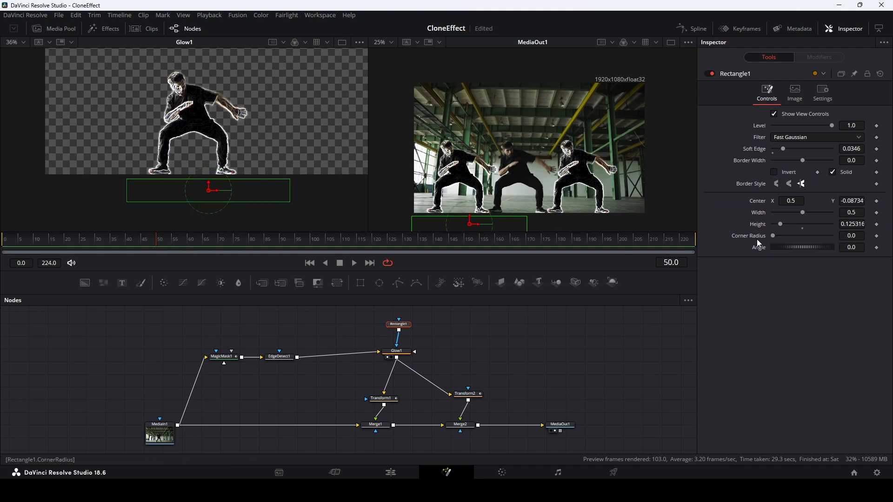
click(878, 202)
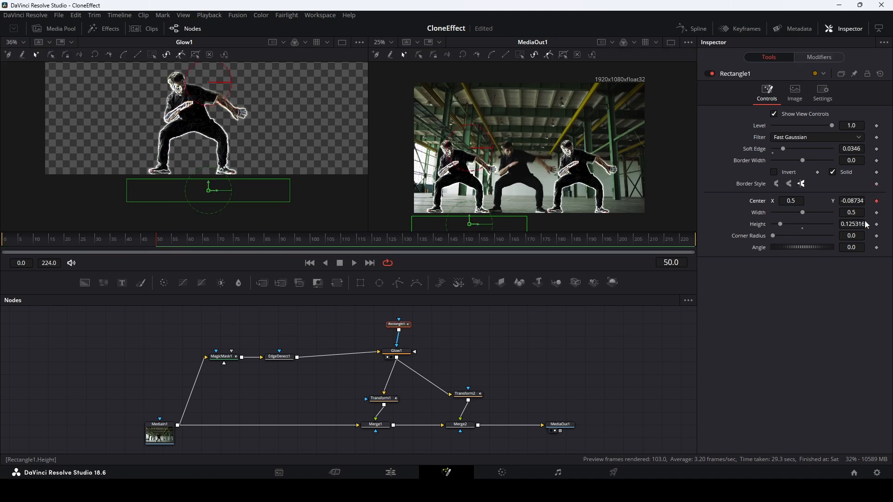
- At frame 60, raise the rectangle mask above the dancer's head to Center Y 0.750632
click(188, 241)
drag(299, 173, 306, 203)
drag(216, 216, 216, 66)
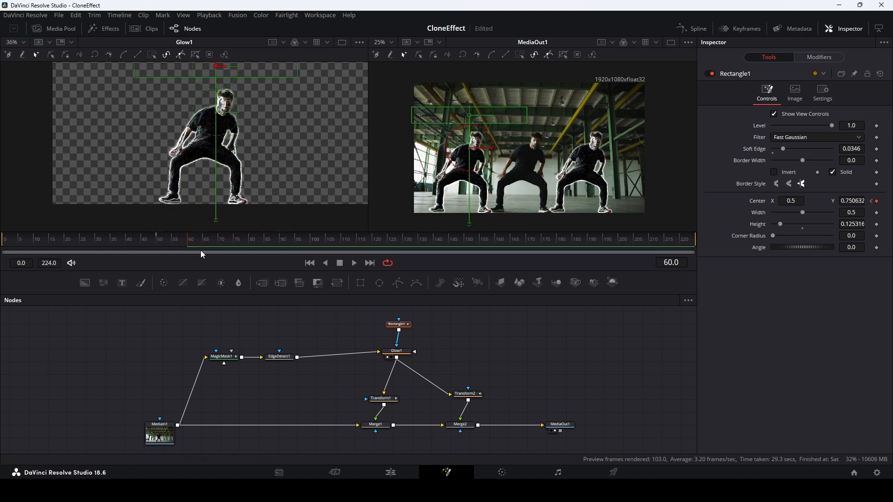
- At frame 70, lower the rectangle mask back beneath the dancer to Center Y -0.1
click(217, 240)
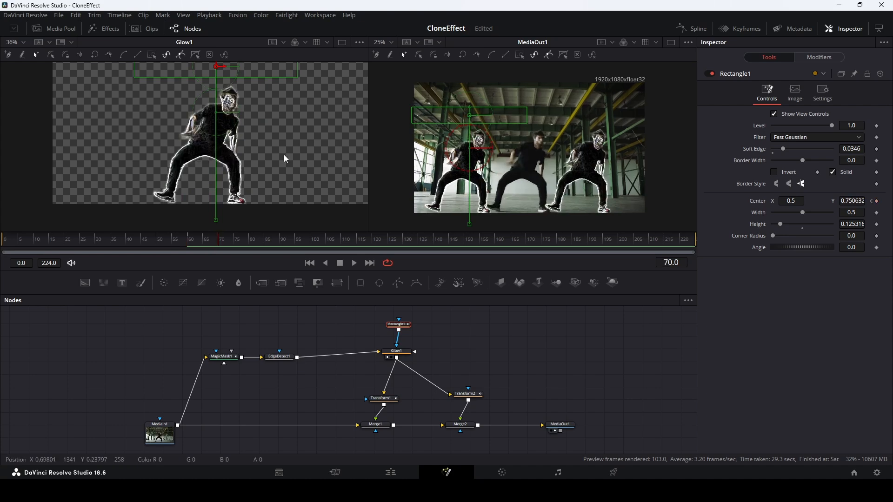
click(290, 165)
drag(268, 133, 269, 126)
drag(223, 71, 223, 224)
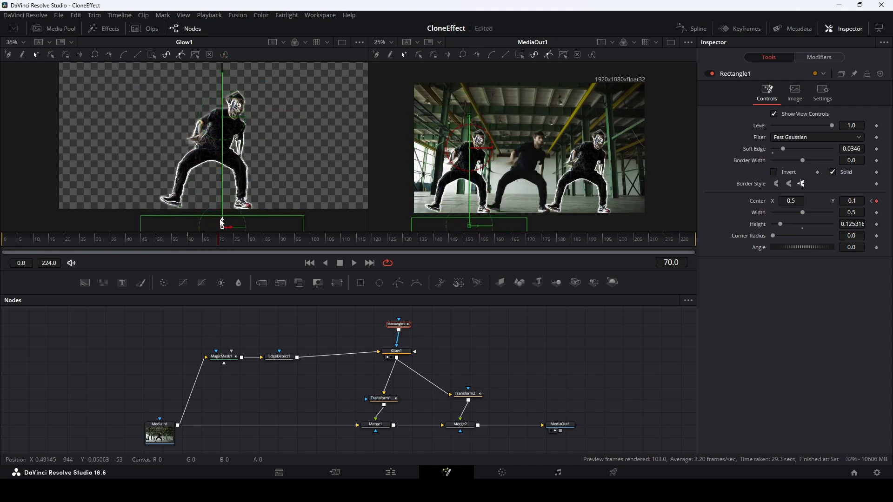
- Add a keyframe at frame 90 that holds the rectangle mask's Center in place
drag(274, 210, 270, 164)
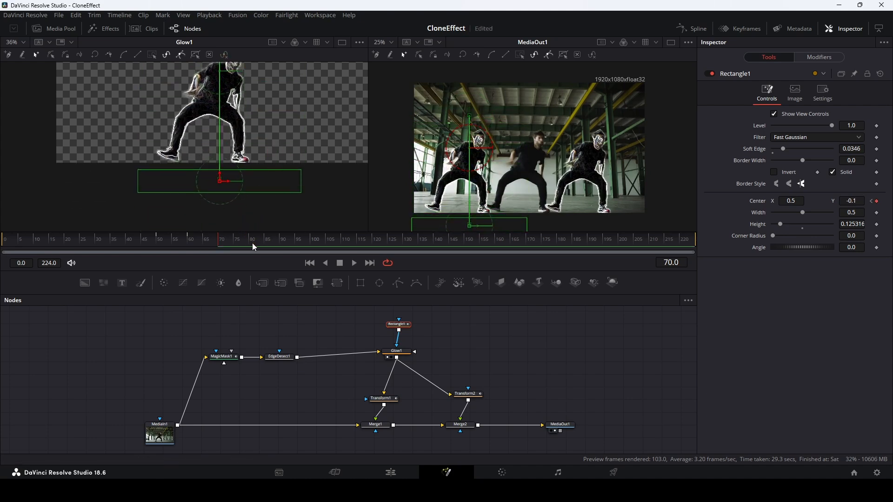
click(281, 241)
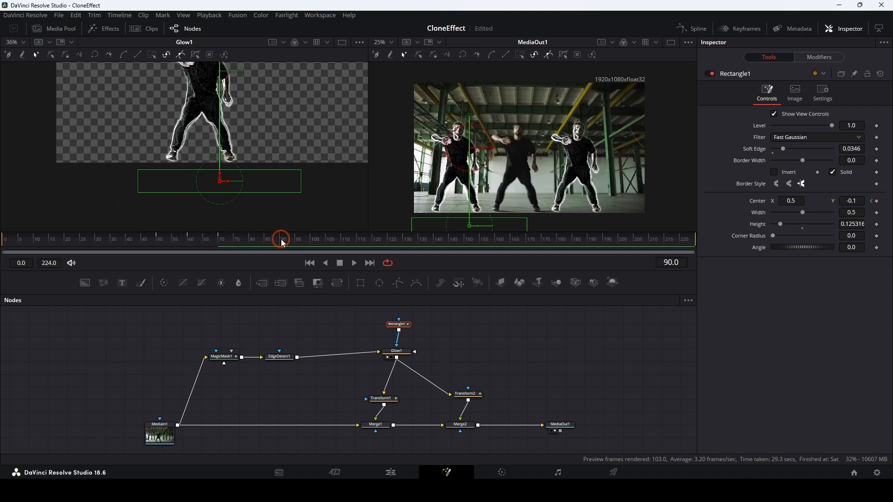
click(877, 201)
- Open the Spline editor, enable Rectangle1's Center path Displacement curve and fit it in the graph
click(695, 28)
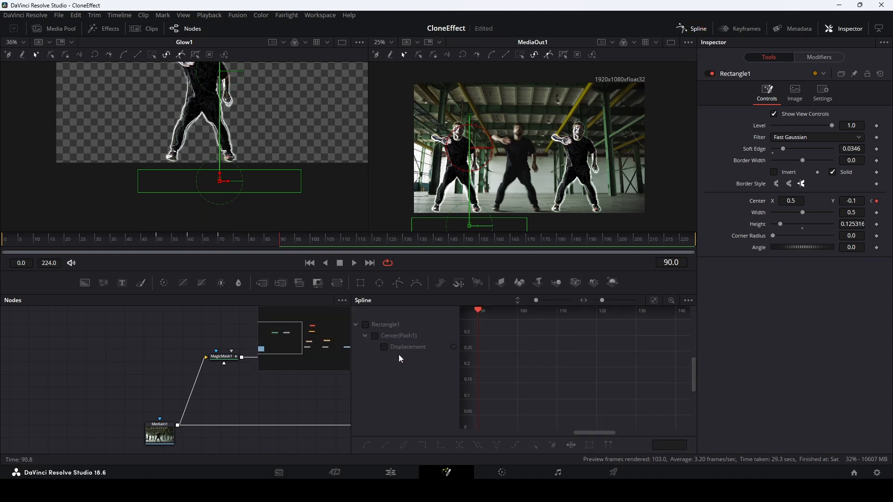
drag(324, 387, 104, 408)
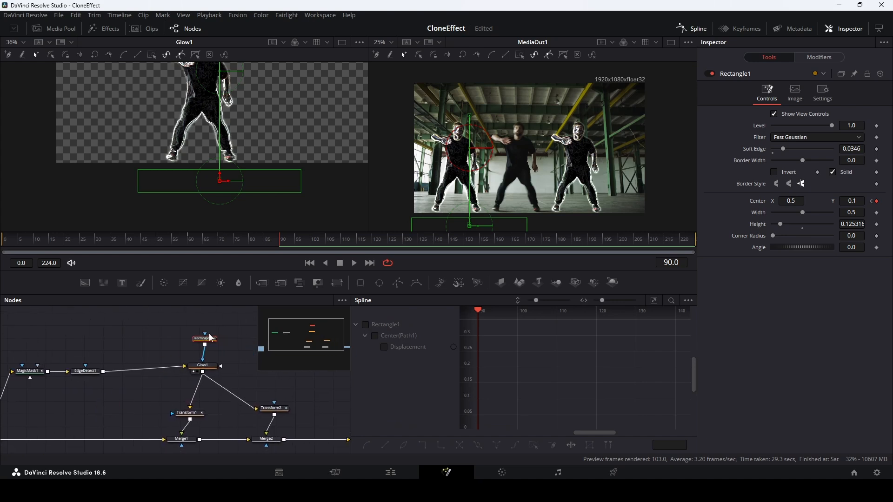
click(359, 375)
click(384, 347)
click(553, 342)
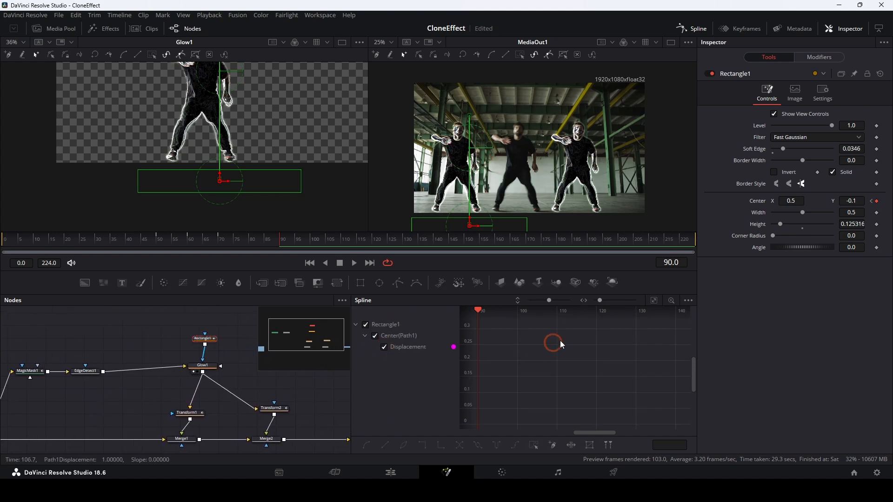
click(656, 300)
click(623, 353)
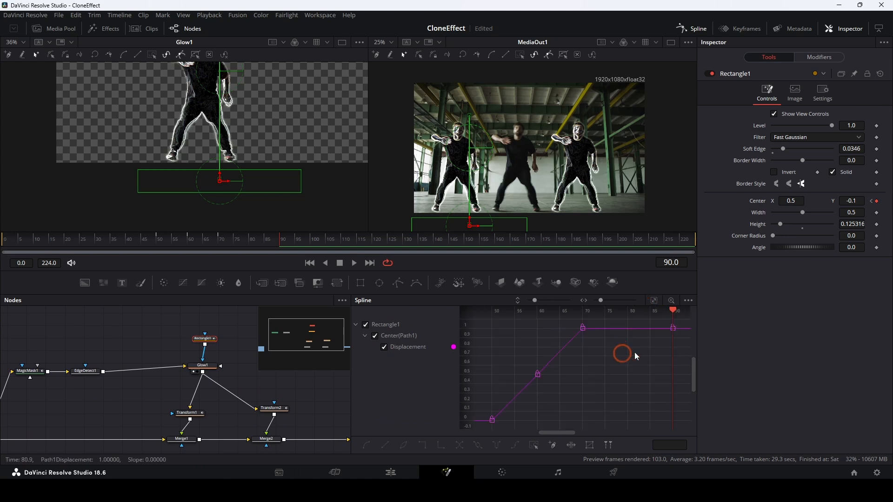
- Loop all the Displacement keyframes and scrub through the timeline to preview the repeating glow sweep
drag(484, 425, 684, 322)
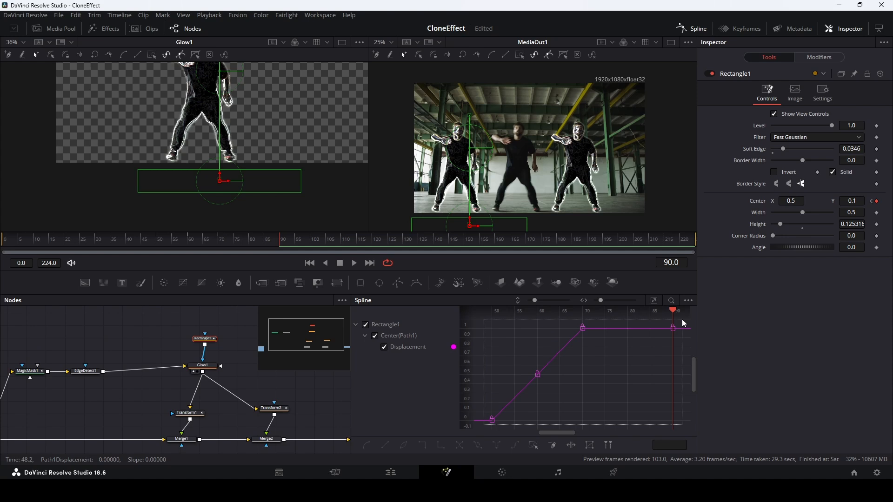
click(478, 446)
drag(129, 242, 318, 254)
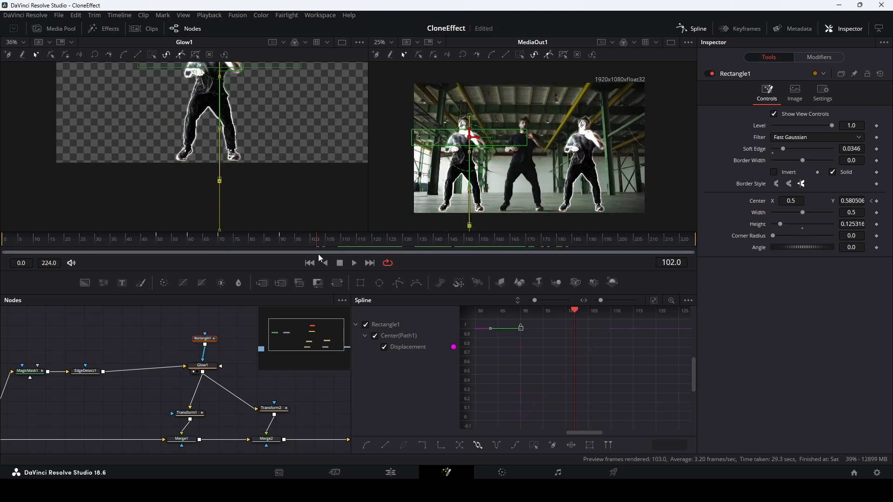
- Close the Spline editor, then keyframe the X value of Transform1's XY Path at its default 0.5 on frame 45
click(695, 29)
click(299, 332)
drag(289, 392, 474, 361)
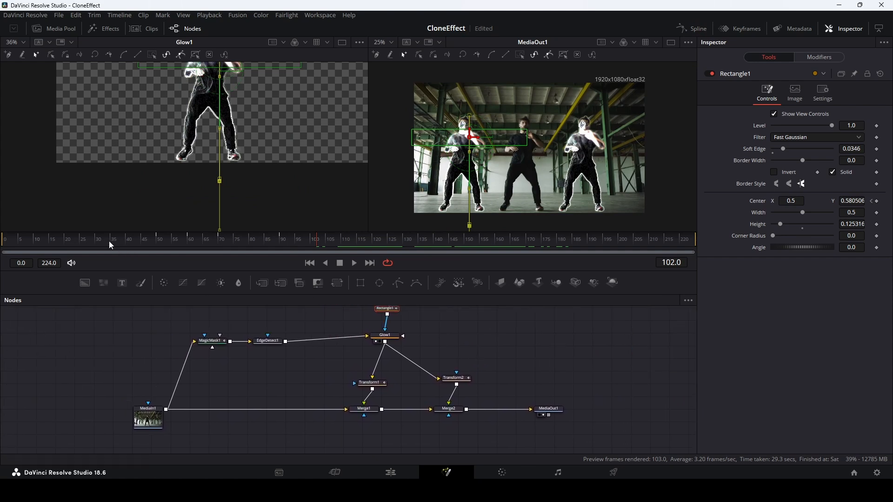
drag(99, 239, 142, 244)
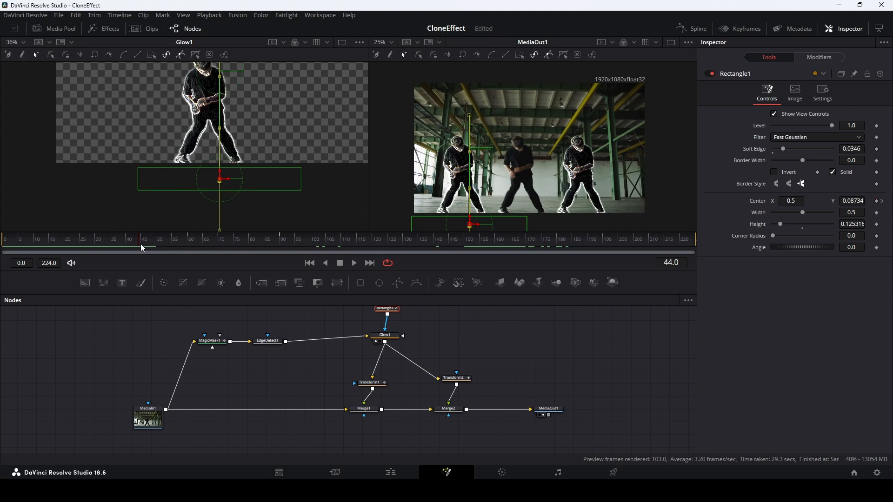
drag(141, 243, 141, 244)
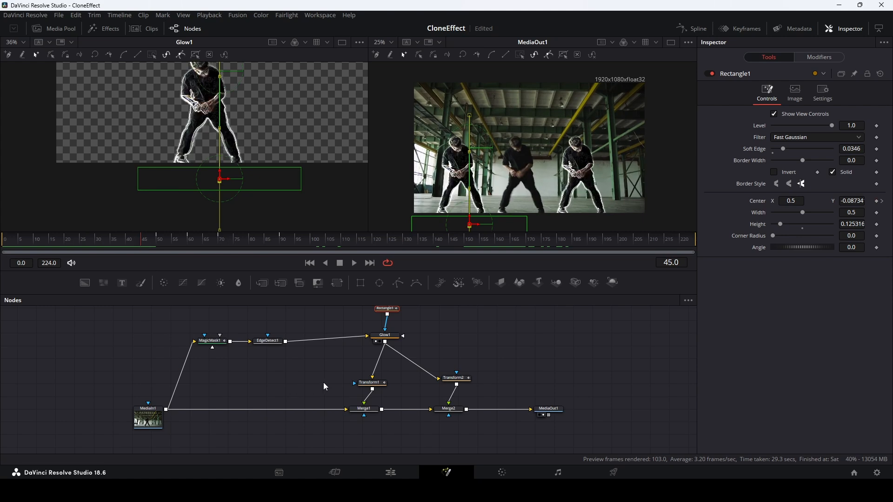
click(378, 387)
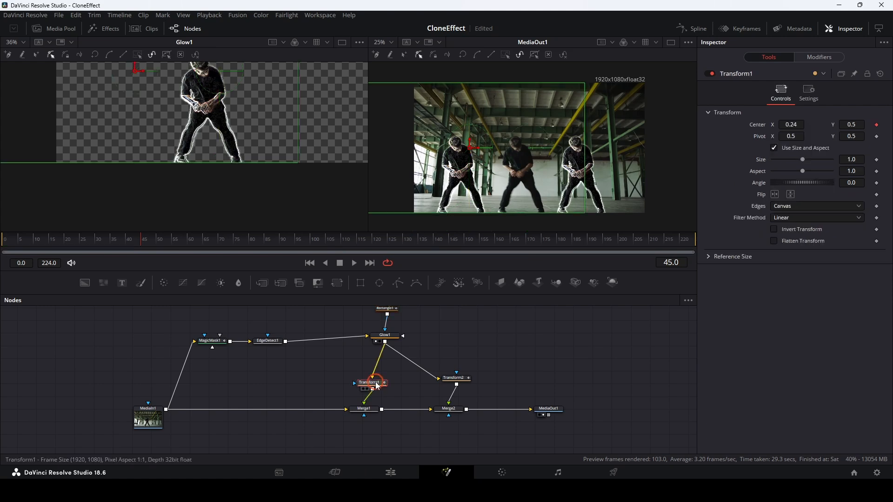
click(806, 64)
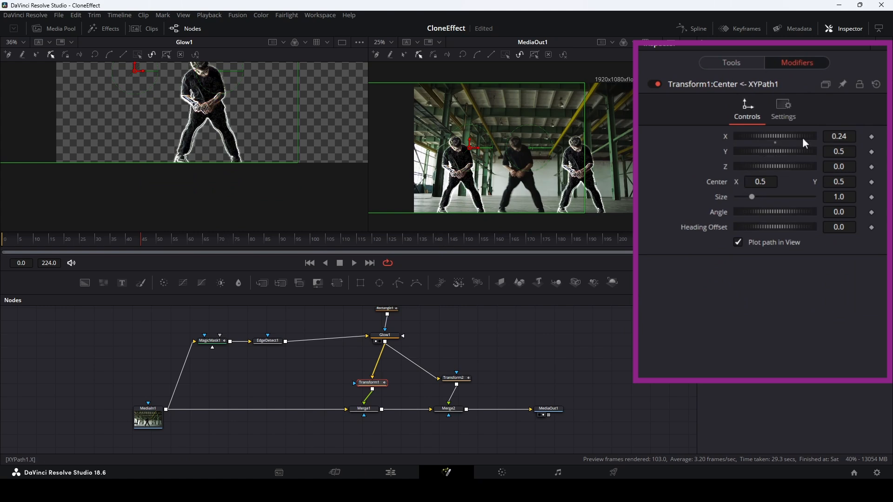
double_click(775, 143)
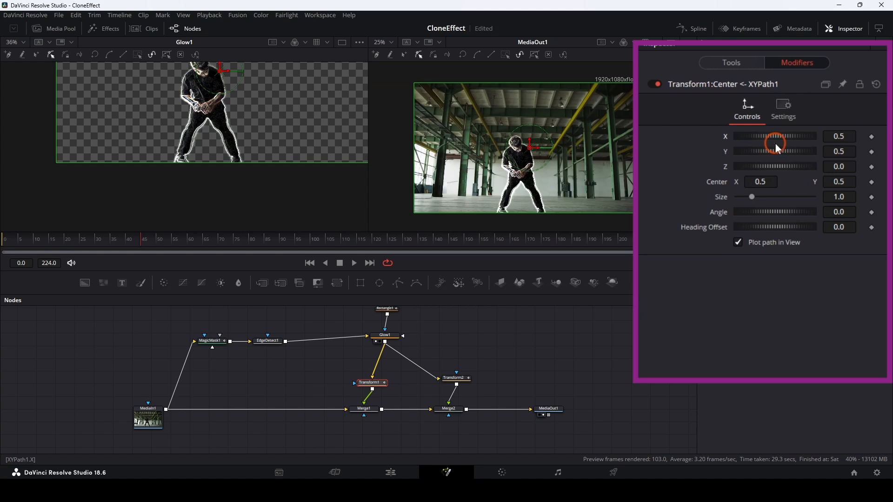
click(872, 137)
- Around frame 50, set the X of Transform1's XY Path to 0.203 and scrub to preview the clones splitting apart
drag(141, 242, 163, 241)
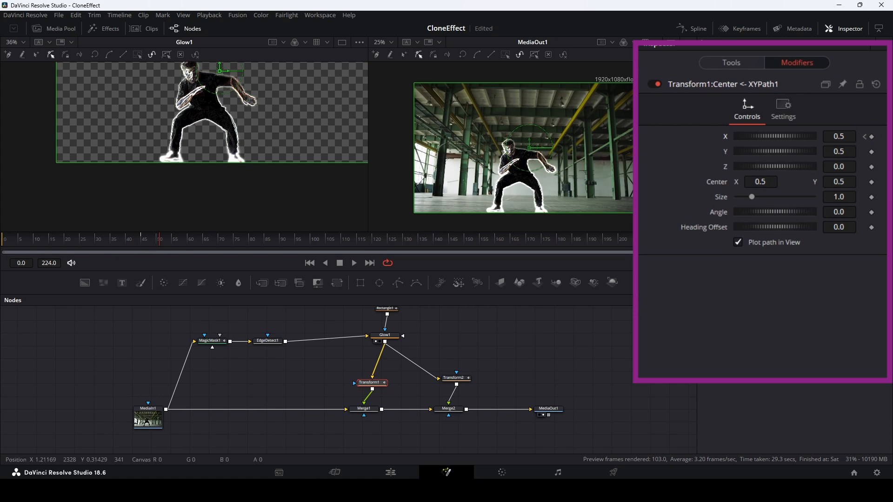
drag(786, 135, 762, 138)
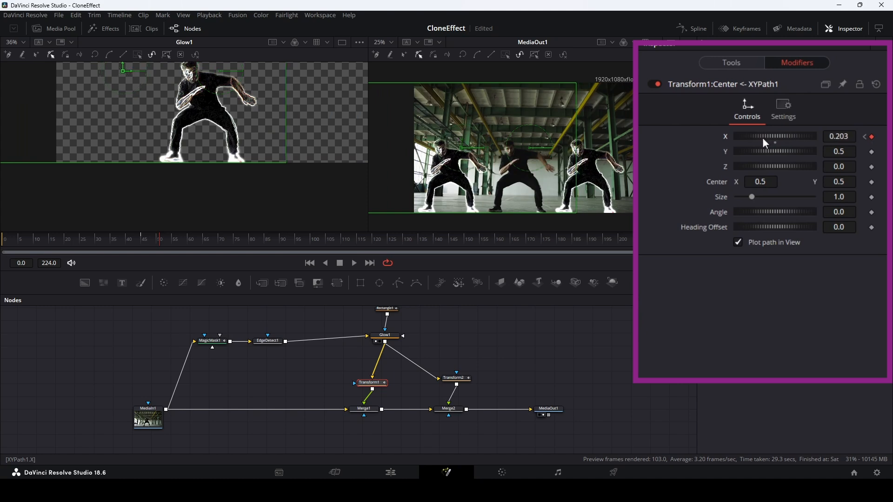
drag(99, 242, 182, 242)
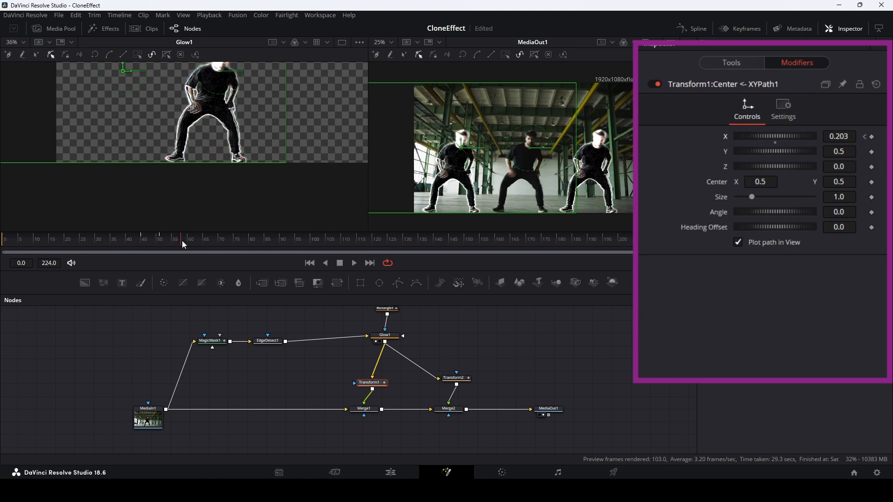
- Enable Motion Blur on Transform1 and set its Quality to 5
click(732, 65)
click(781, 106)
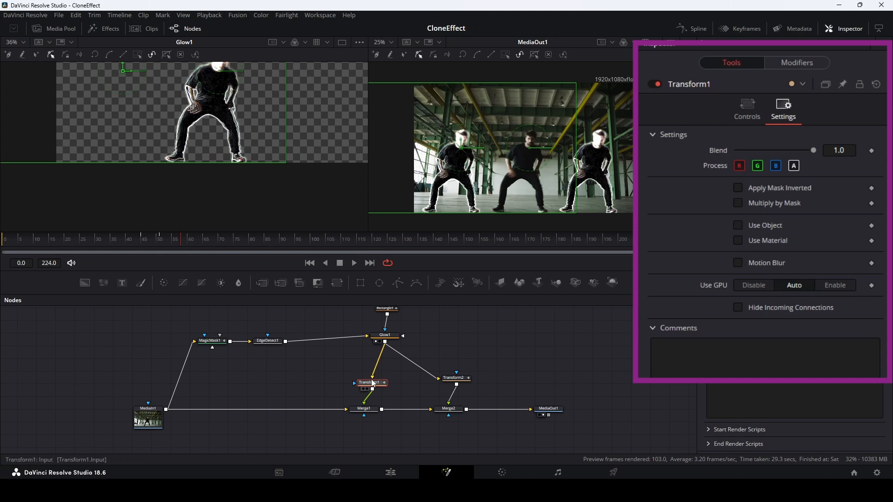
click(738, 263)
drag(752, 279, 777, 282)
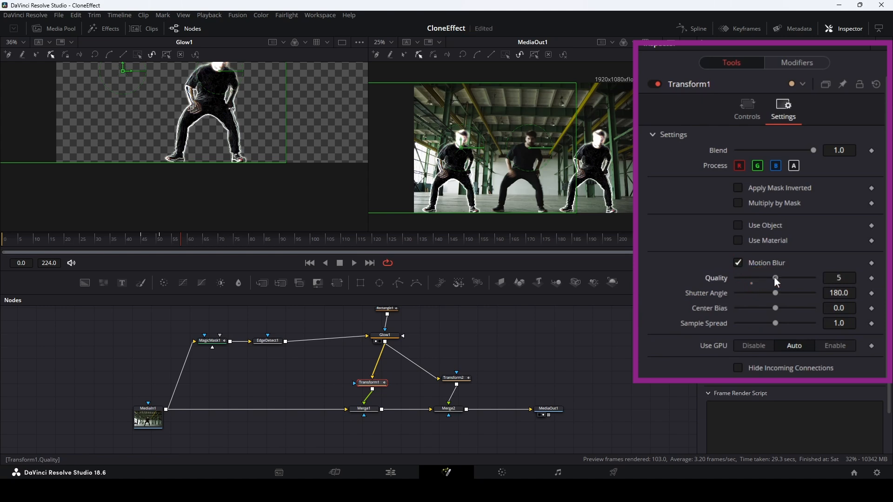
- Enable Motion Blur with Quality 5 on Transform2 and preview the blurred clone movement between frames 44 and 53
click(457, 378)
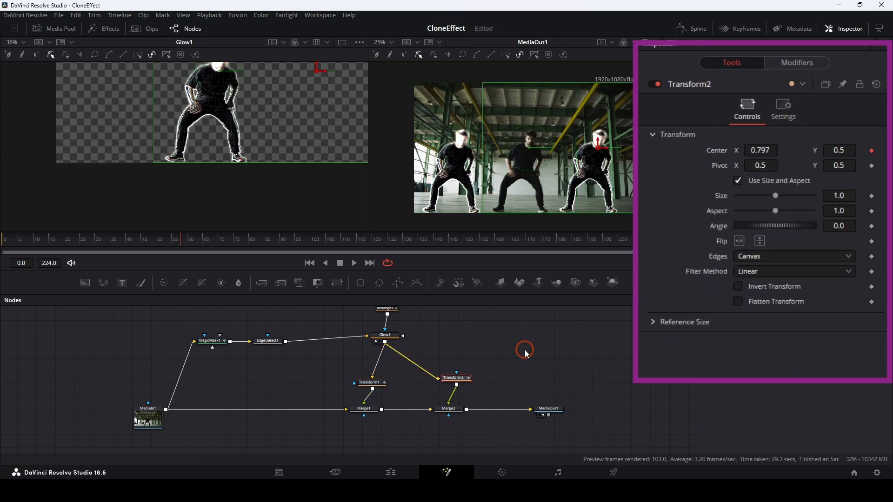
click(784, 109)
click(746, 265)
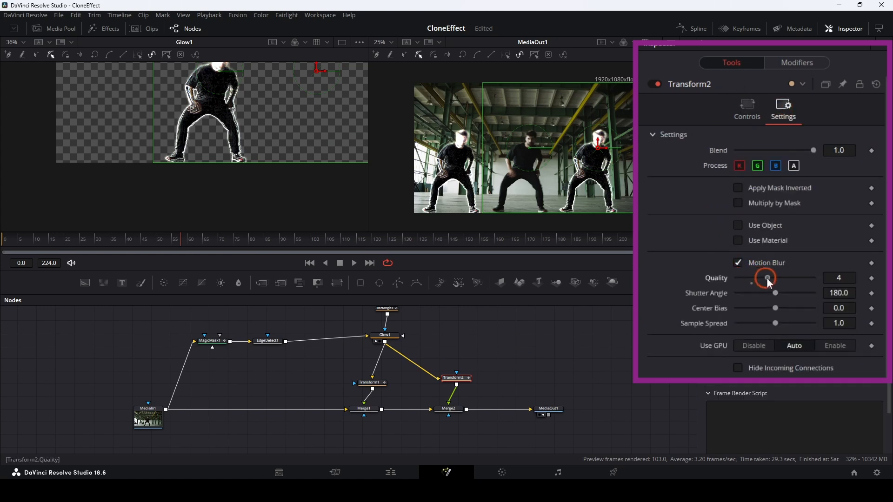
drag(185, 242, 155, 241)
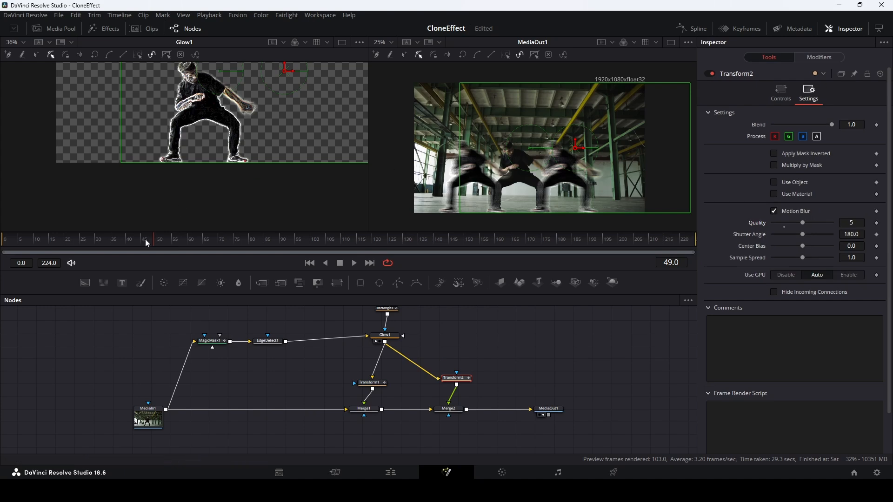
mouse_move(152, 242)
mouse_down()
mouse_move(160, 241)
mouse_move(141, 242)
mouse_up()
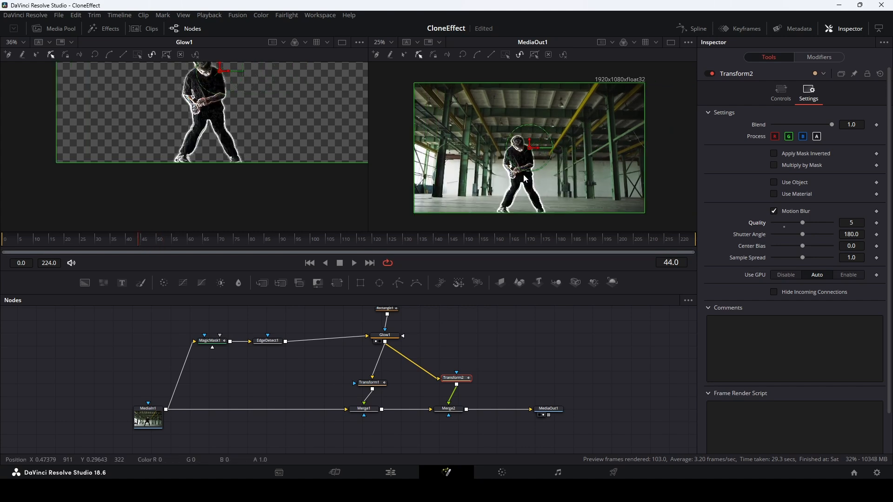
drag(139, 243, 166, 242)
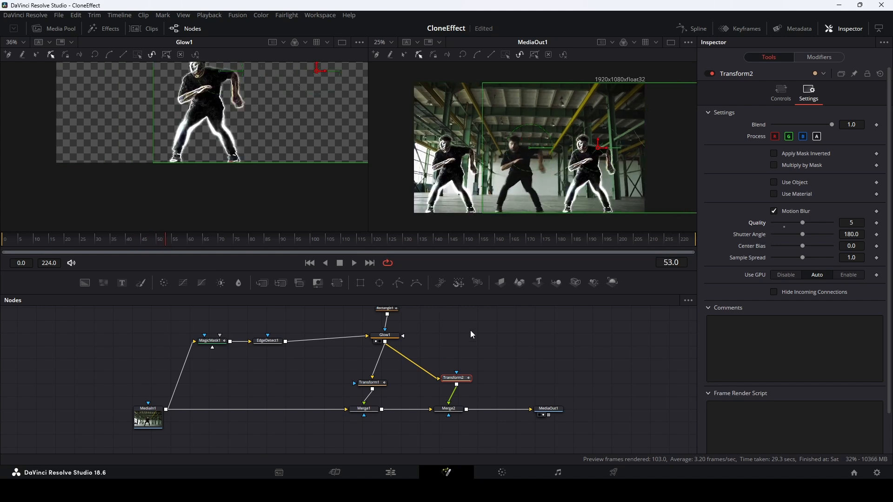
- Raise the MagicMask1 node, shift MediaOut1 further along, and insert a Merge node between Merge2 and MediaOut1
drag(471, 330, 449, 362)
drag(190, 373, 199, 344)
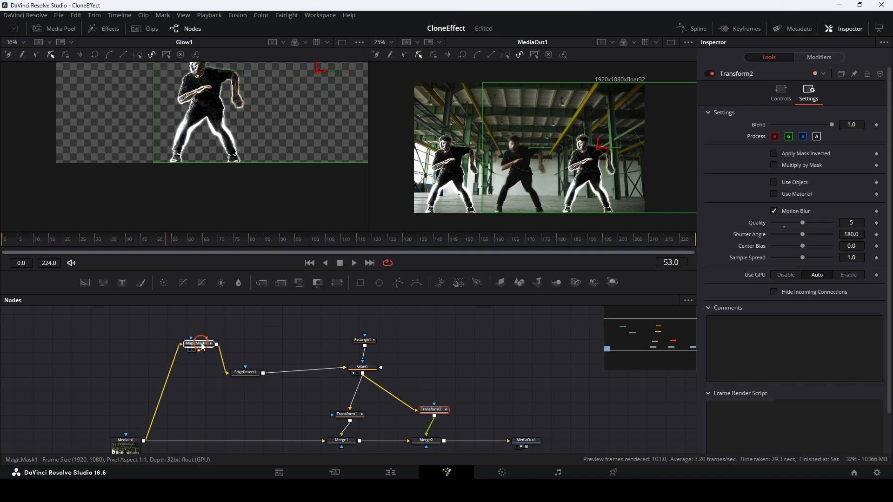
drag(431, 348, 376, 329)
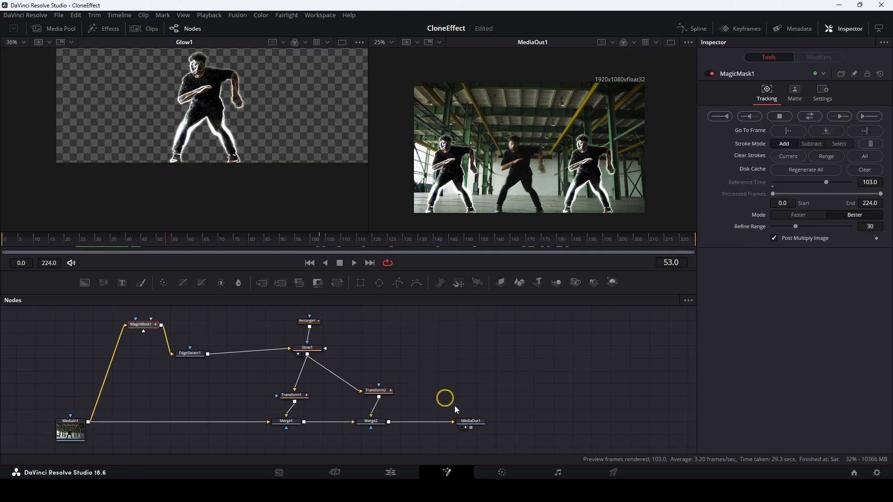
drag(477, 424, 537, 424)
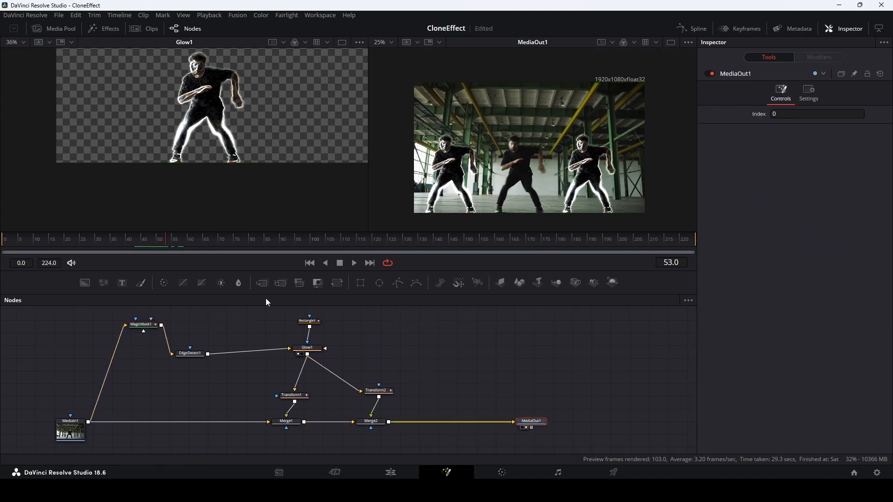
drag(261, 283, 448, 423)
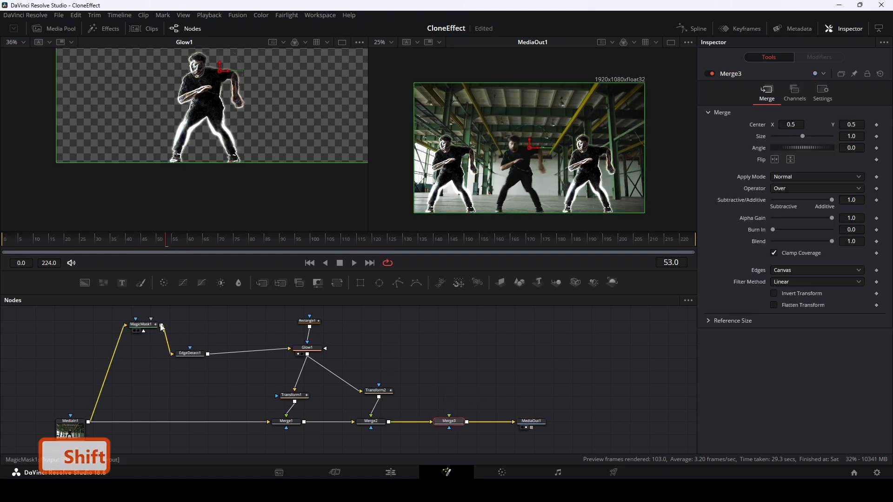
- Connect MagicMask1's output to Merge3's foreground, route the pipe over the node tree with a router, and move Merge3 closer to MediaOut1
drag(162, 327, 477, 309)
key(alt)
drag(496, 350, 573, 390)
mouse_move(217, 365)
mouse_down()
mouse_move(219, 339)
mouse_move(218, 348)
mouse_up()
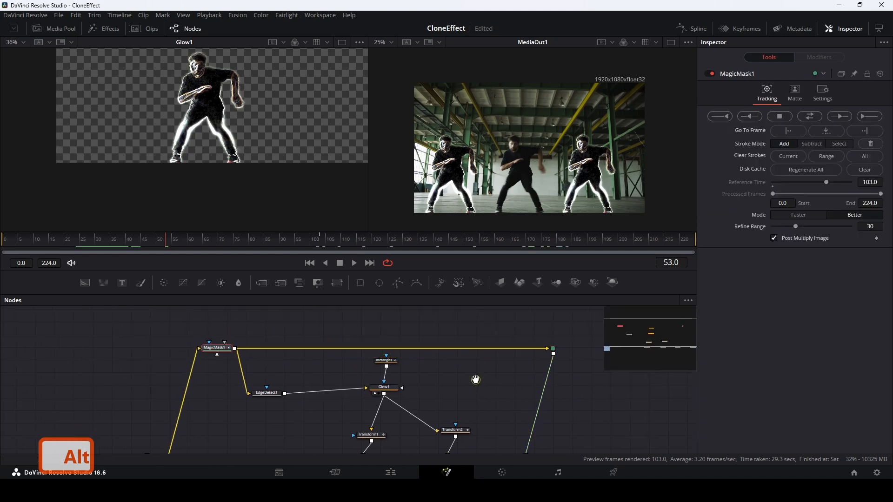
drag(475, 379, 441, 333)
drag(495, 419, 521, 420)
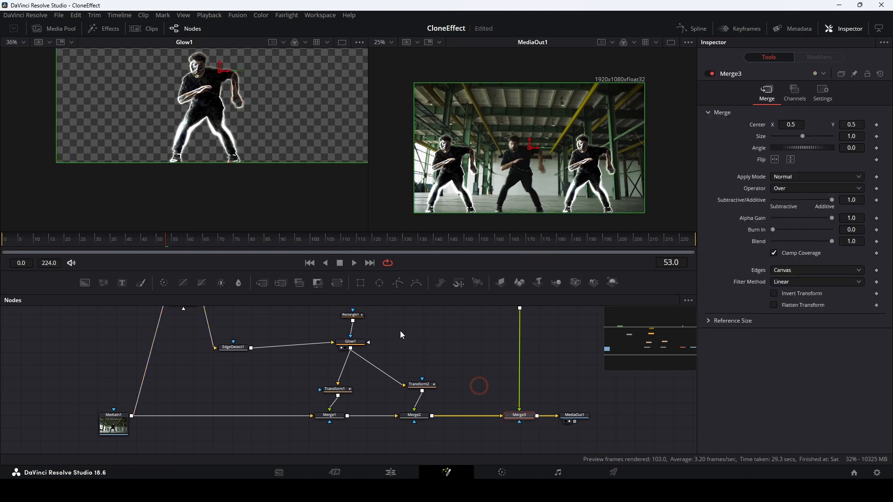
- Scrub to frame 170 and add a keyframe holding the X of Transform1's XY Path at 0.203
drag(168, 240, 529, 242)
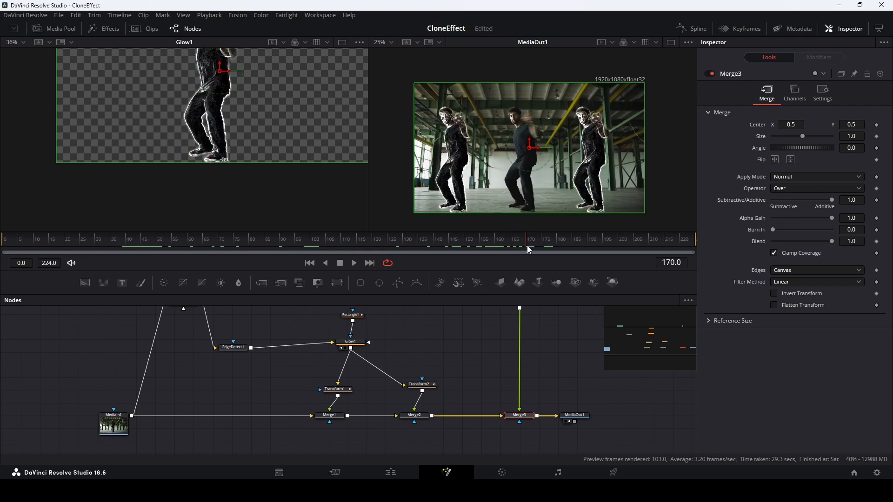
drag(481, 338, 456, 355)
click(325, 406)
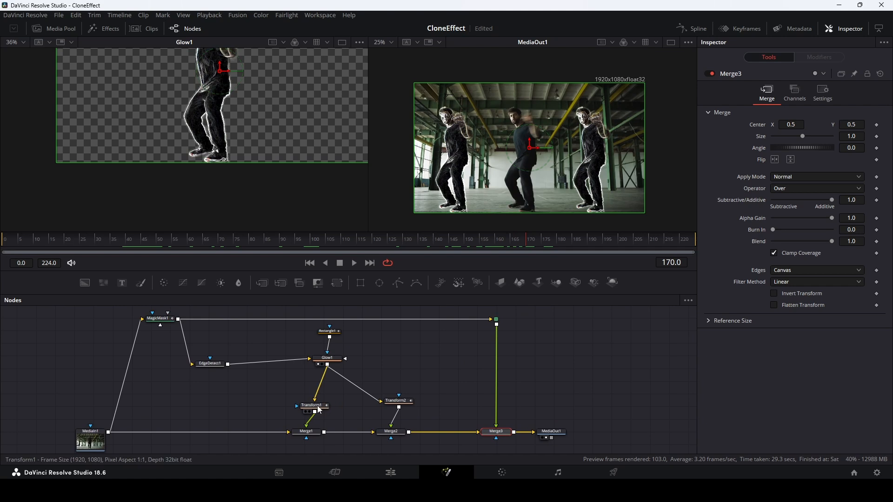
click(319, 410)
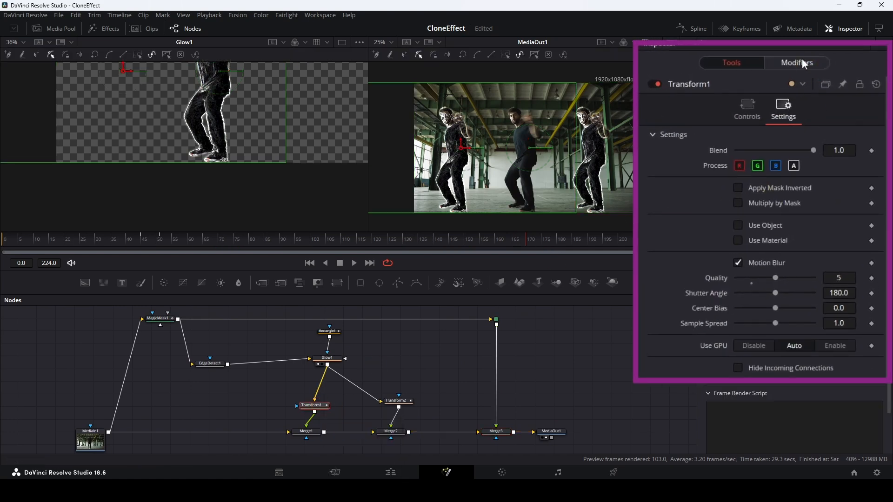
click(821, 57)
click(873, 138)
- At frame 190, reset the X of Transform1's XY Path to 0.5 and preview the clones merging back into the dancer
drag(529, 243, 591, 244)
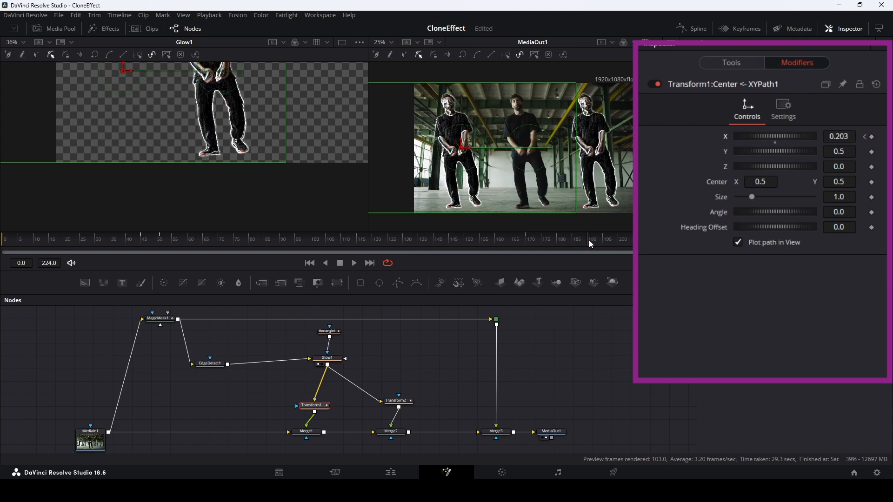
double_click(776, 143)
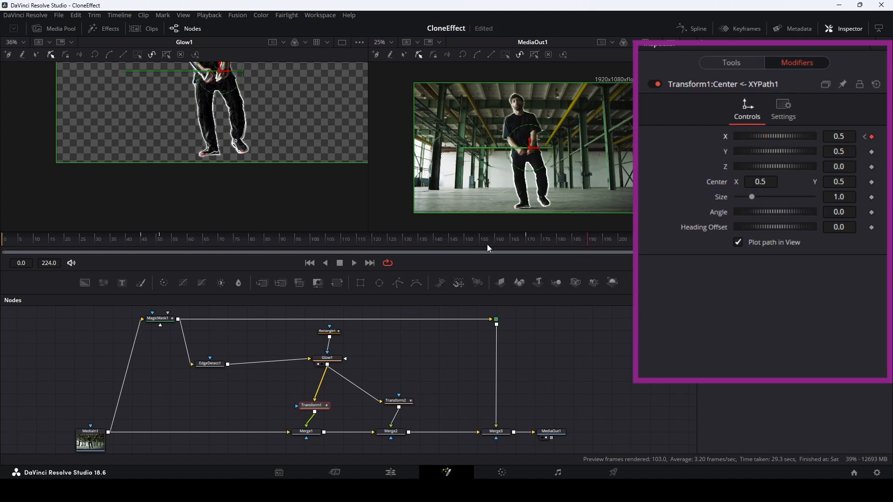
drag(470, 235, 618, 247)
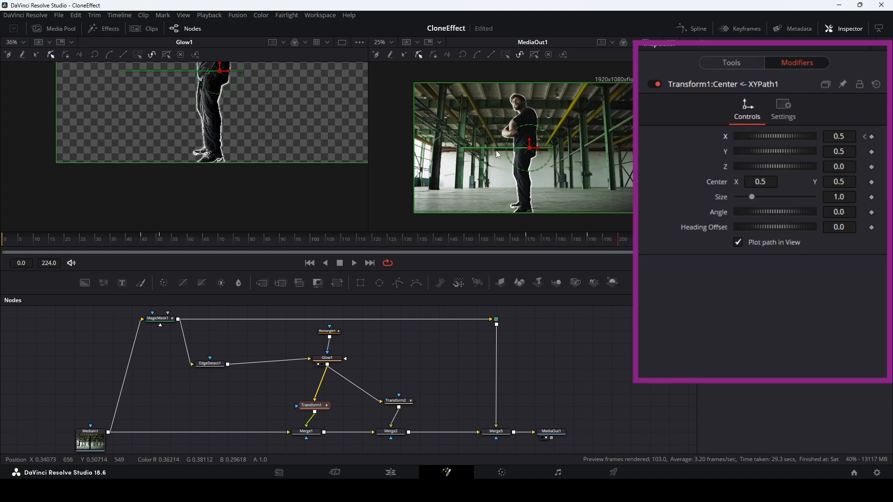
- Animate EdgeDetect1's Blend to fade out the outline, with keyframes of 1.0 at frame 180 and 0.0 at frame 190
drag(615, 241, 559, 243)
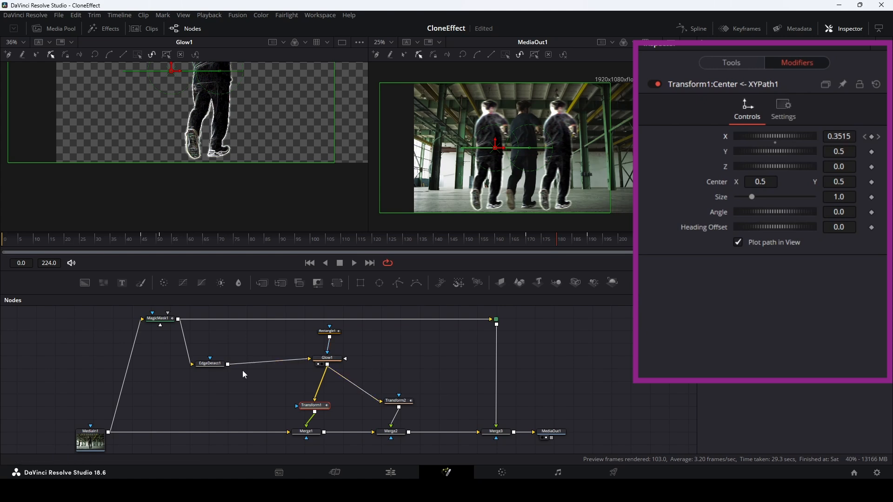
click(213, 367)
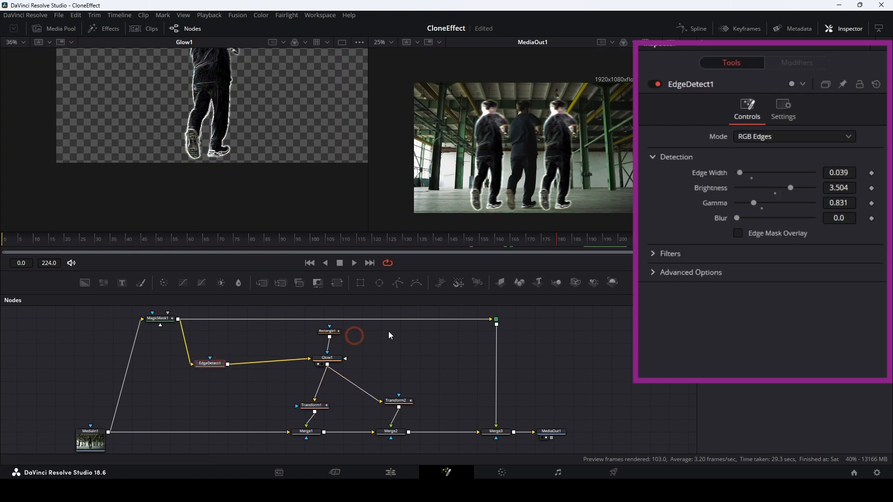
click(781, 107)
click(872, 151)
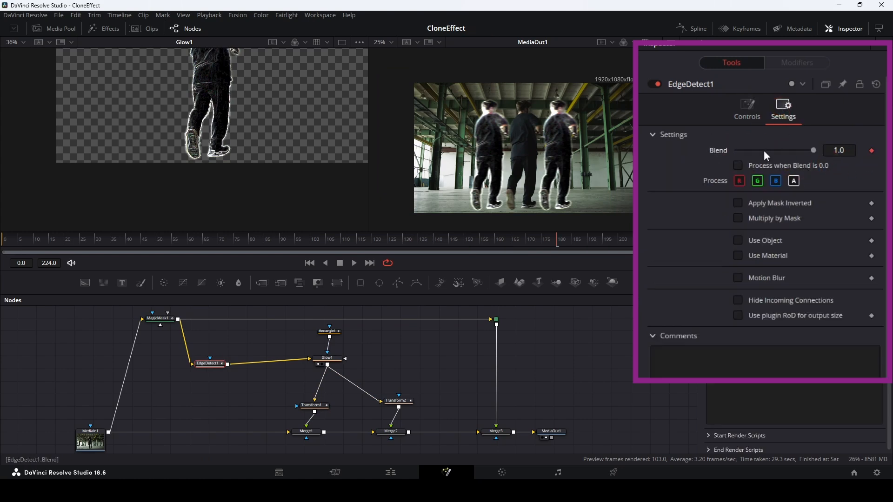
drag(558, 246, 591, 246)
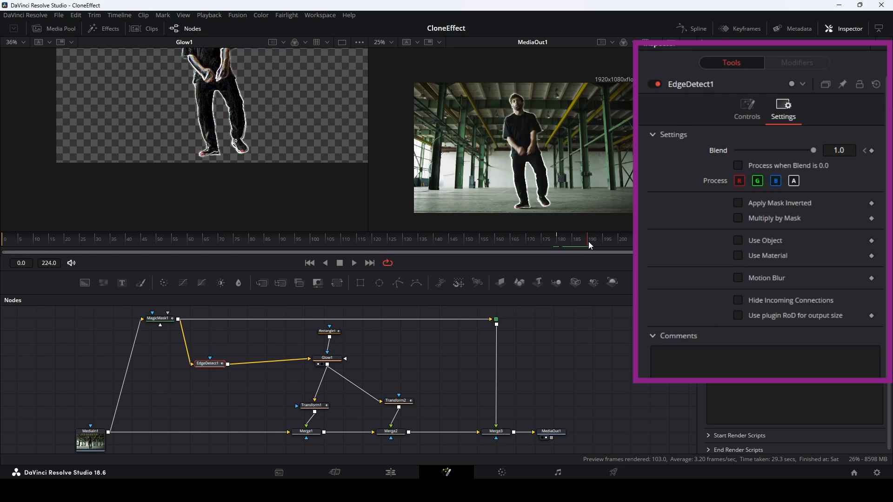
drag(813, 149, 719, 155)
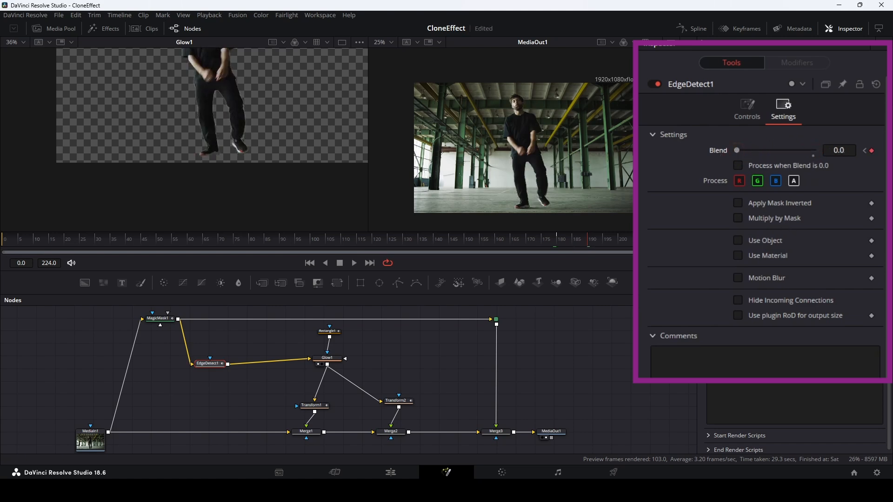
- At frame 40, set EdgeDetect1's Blend to 0.0 as a keyframe before the clones split
drag(585, 241, 129, 246)
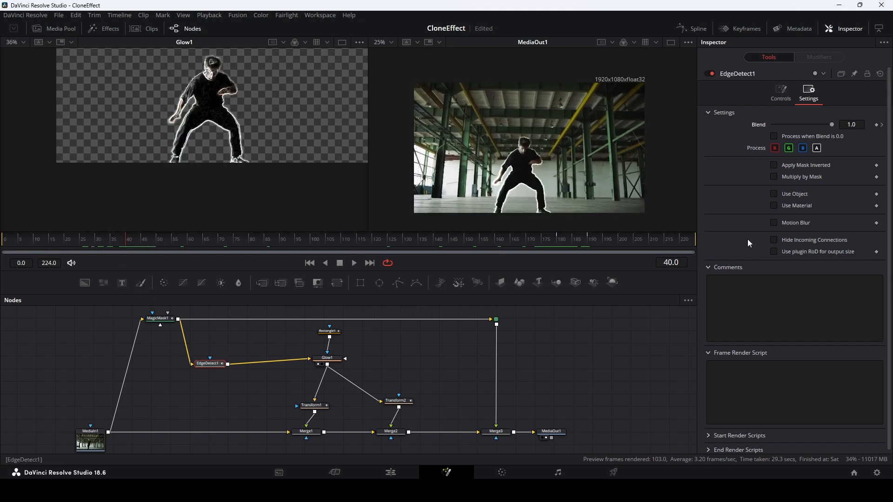
drag(814, 151, 721, 160)
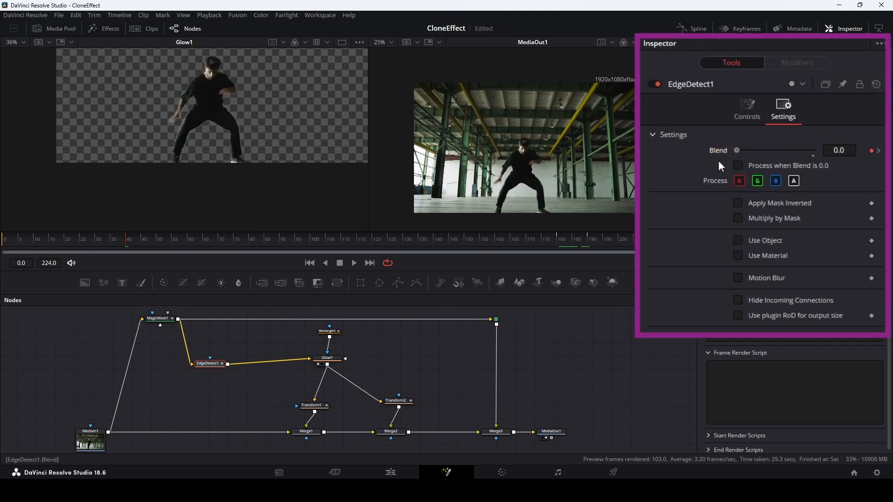
- At frame 45, set EdgeDetect1's Blend to 1.0 as a keyframe and play the whole clone animation from the start
drag(126, 241, 143, 241)
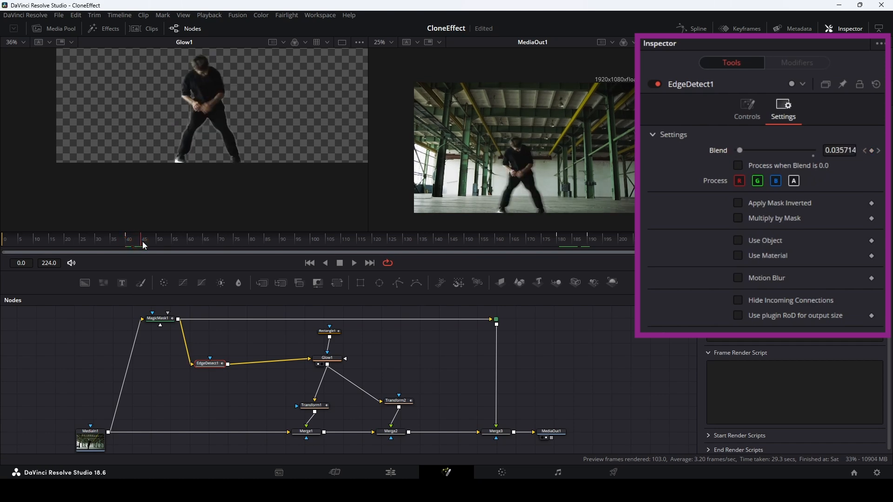
drag(741, 149, 830, 152)
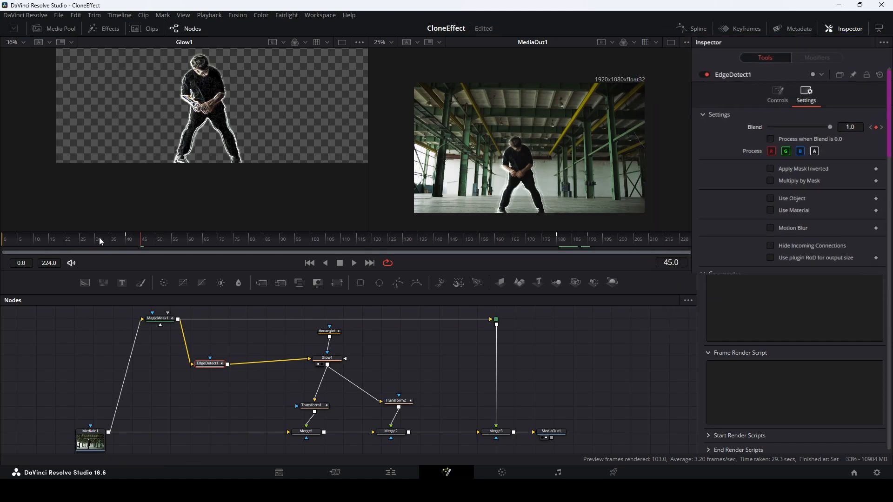
click(54, 242)
drag(54, 243, 339, 248)
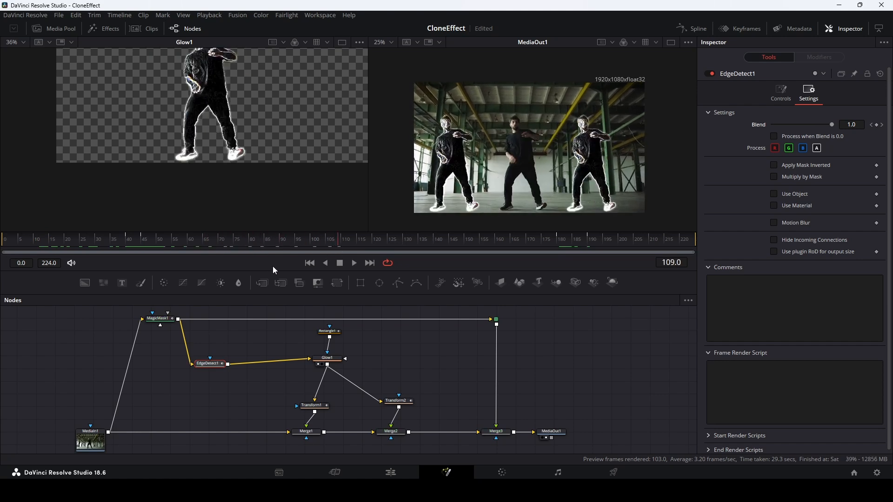
click(310, 263)
click(354, 263)
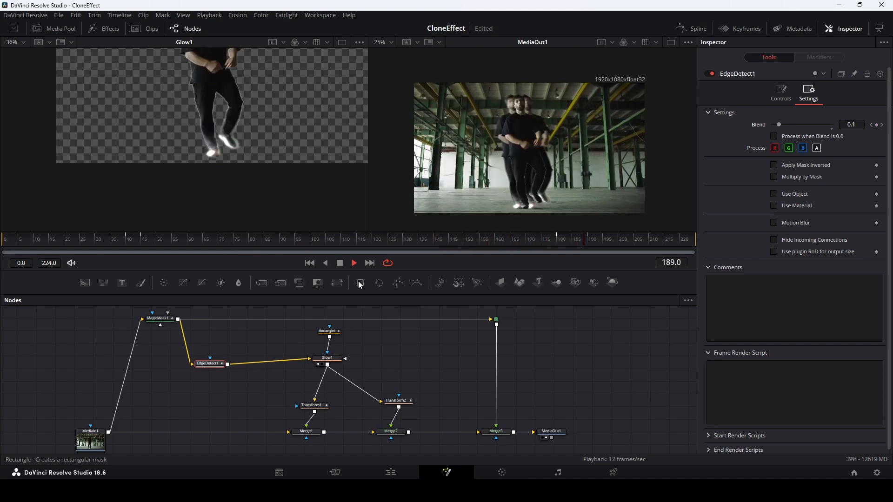
key(space)
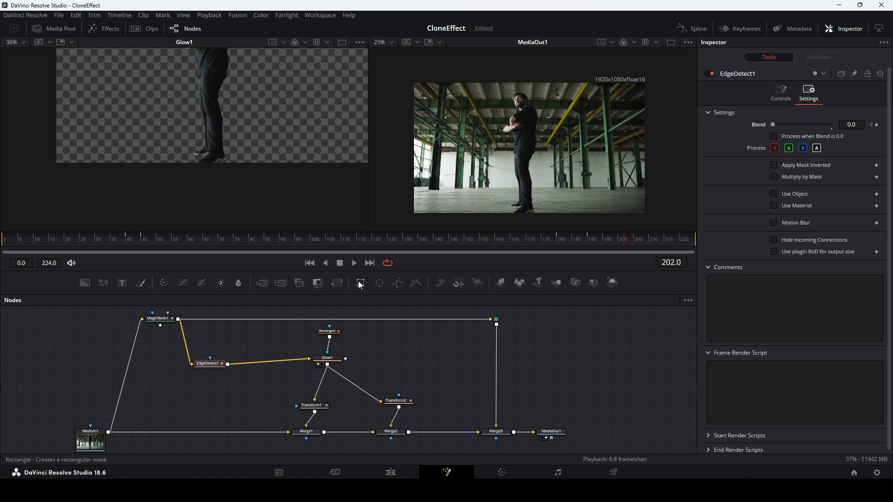
- Disconnect MediaIn1 from Merge1's background input and move MediaIn1 up near MagicMask1, keeping its link to the mask
drag(101, 439, 76, 357)
drag(288, 433, 136, 401)
drag(65, 358, 66, 341)
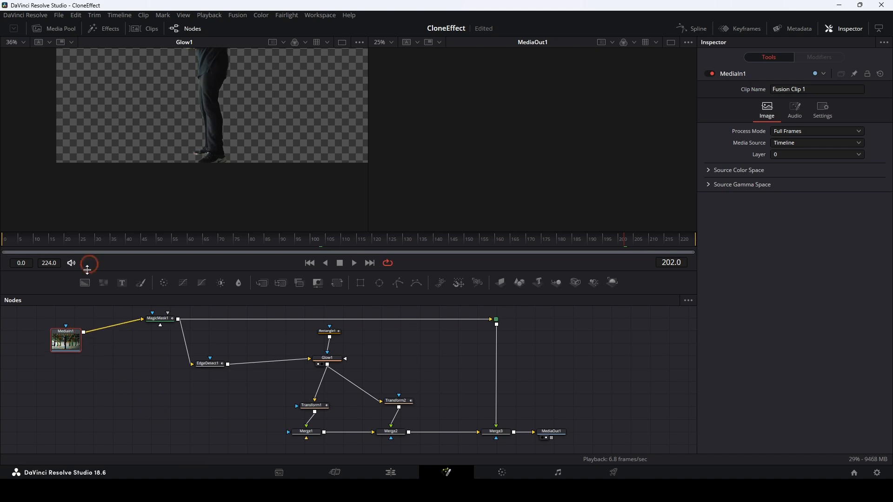
- Add a Background node as Merge1's background input and set its Alpha to 0.0
drag(85, 286, 309, 437)
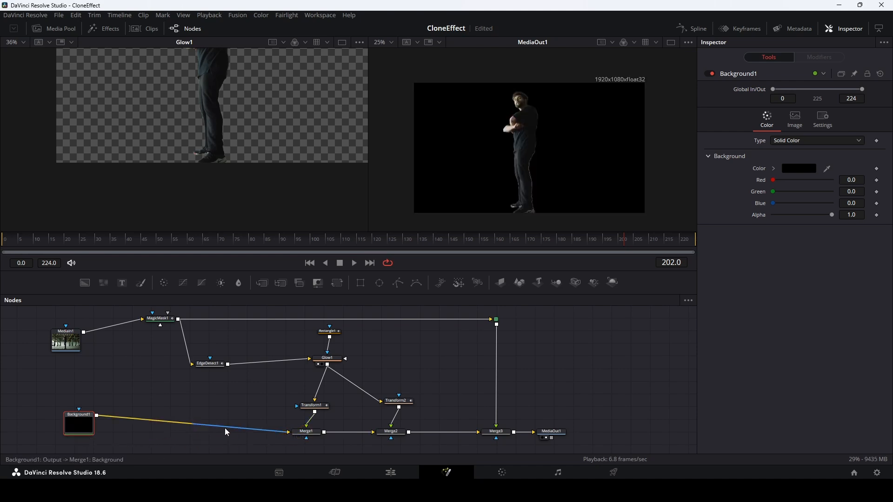
drag(73, 424, 76, 437)
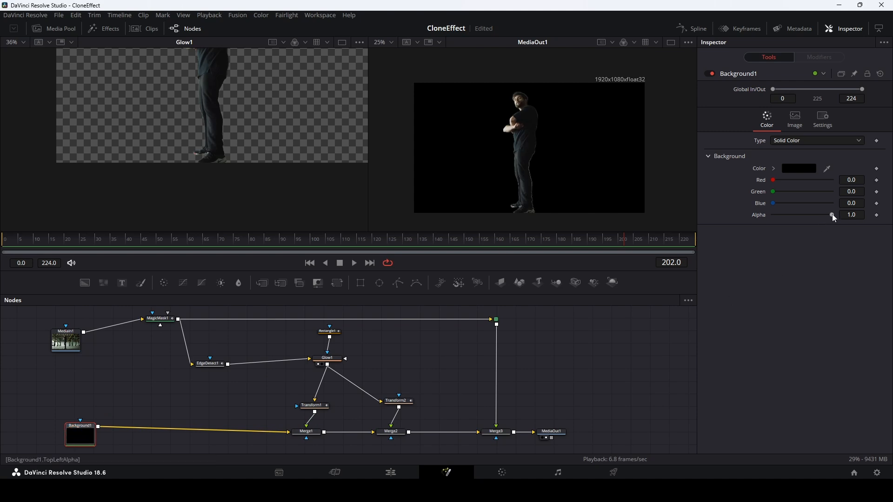
drag(833, 215, 772, 215)
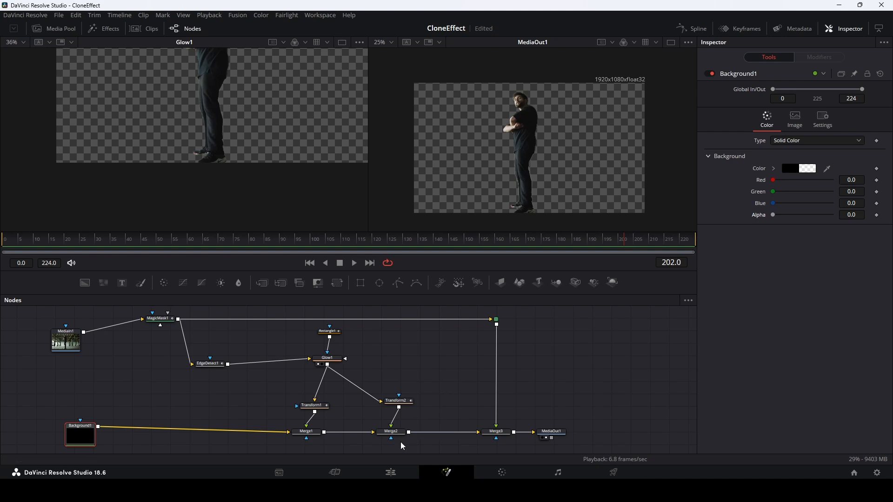
- Return to the Edit page, enable the disabled original clip on Video 1, and play part of the composite
click(390, 472)
click(325, 393)
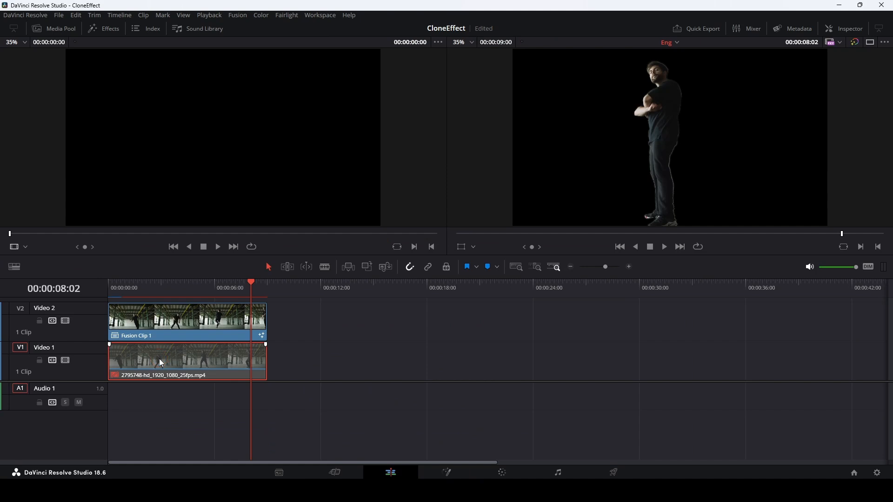
key(d)
click(163, 293)
key(space)
key(space)
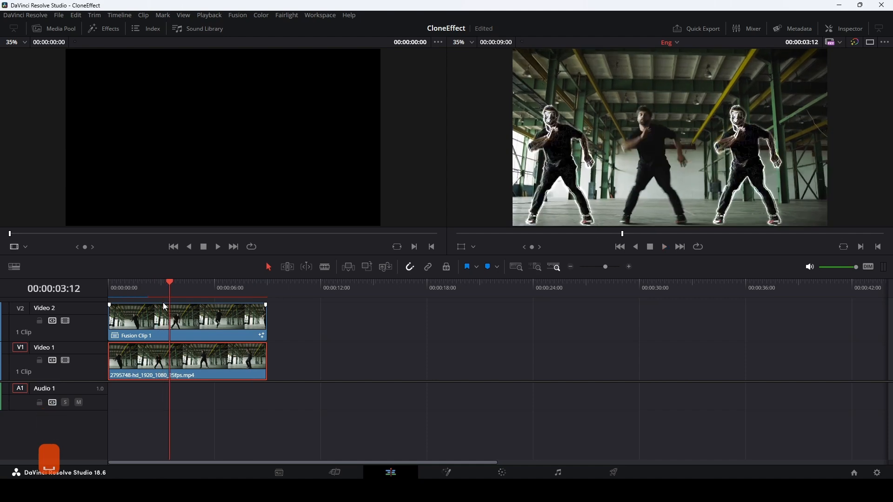
- Split the Video 1 clip at 00:00:01:22, where the clones begin separating from the dancer
alt+scroll(149, 287, up, 3)
drag(150, 286, 180, 287)
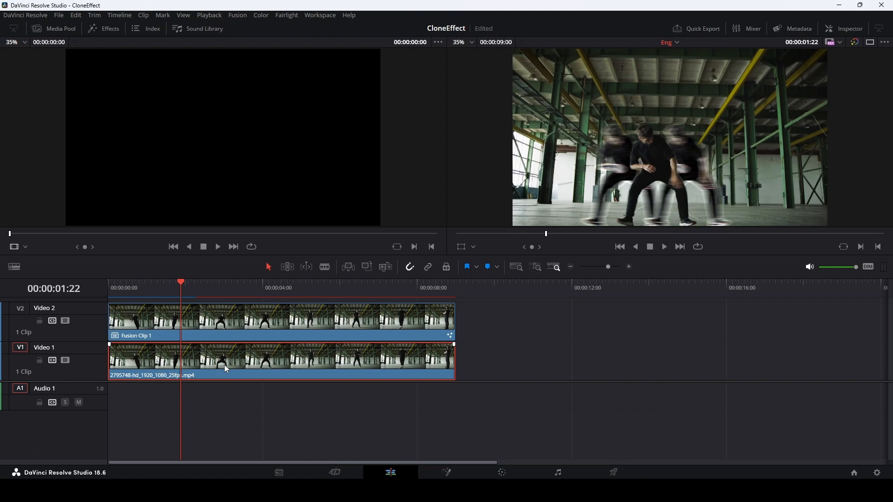
key(ctrl+b)
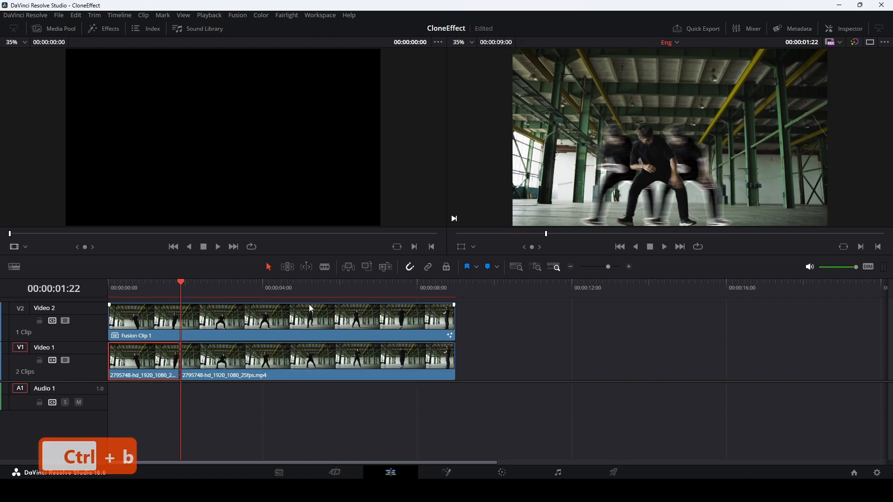
- Split the second Video 1 clip at 00:00:07:09, where the clones merge back into the dancer
drag(336, 287, 393, 285)
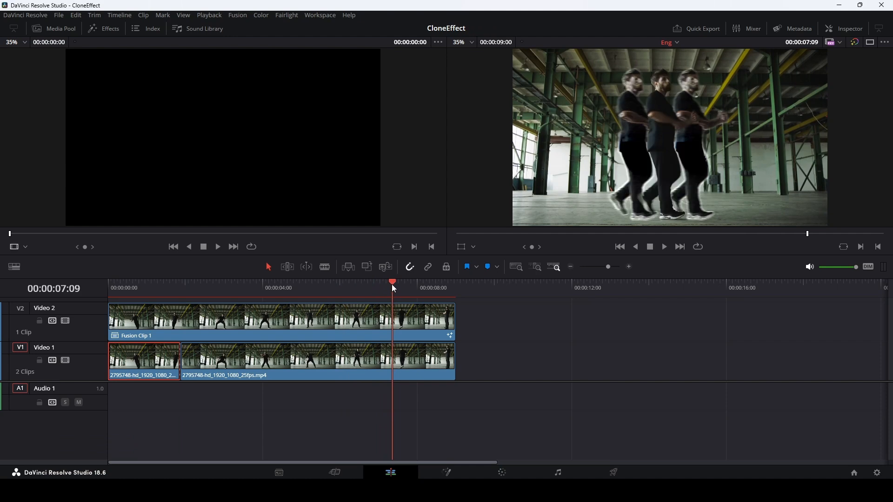
click(416, 364)
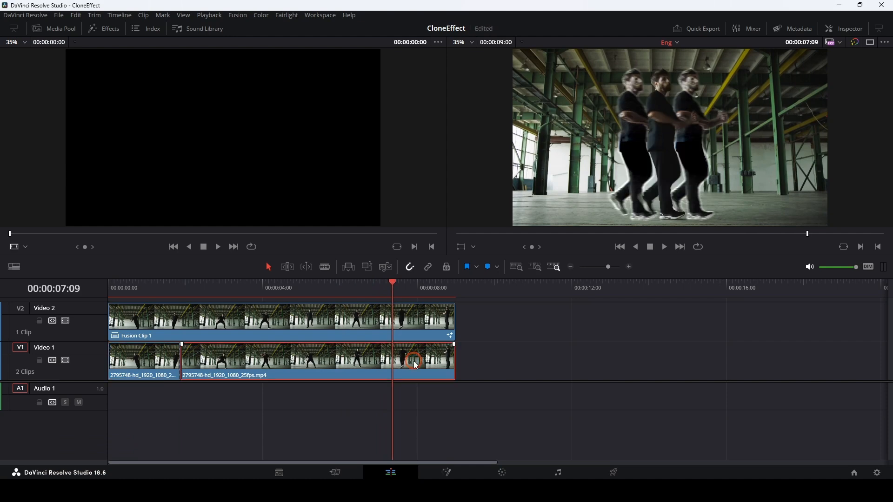
key(ctrl)
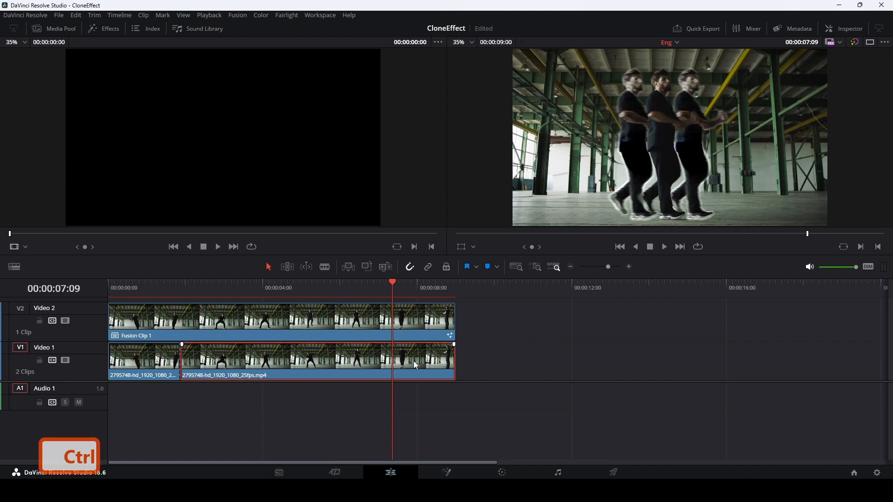
key(ctrl+b)
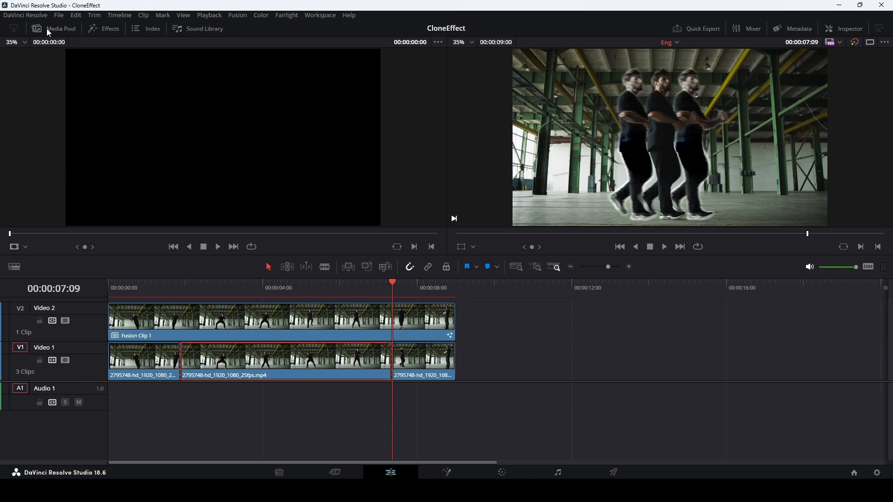
- Find the Film Strip video transition and apply it to the second cut on Video 1
click(106, 28)
click(125, 59)
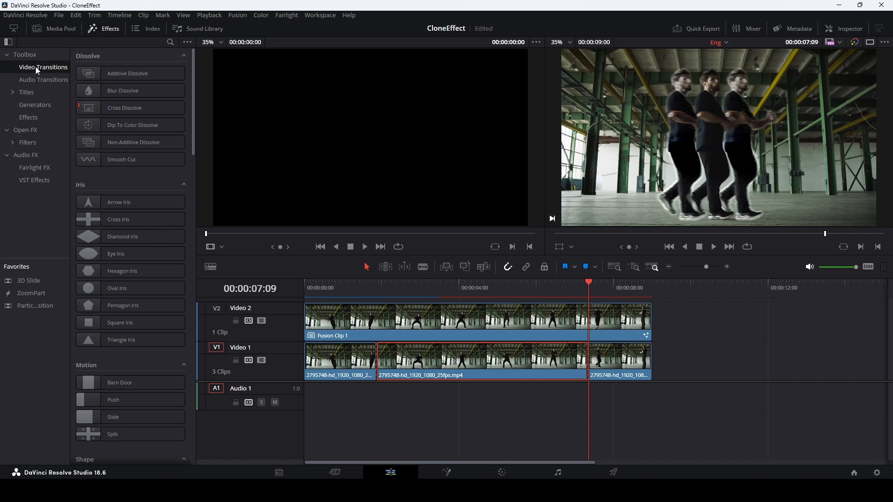
click(170, 42)
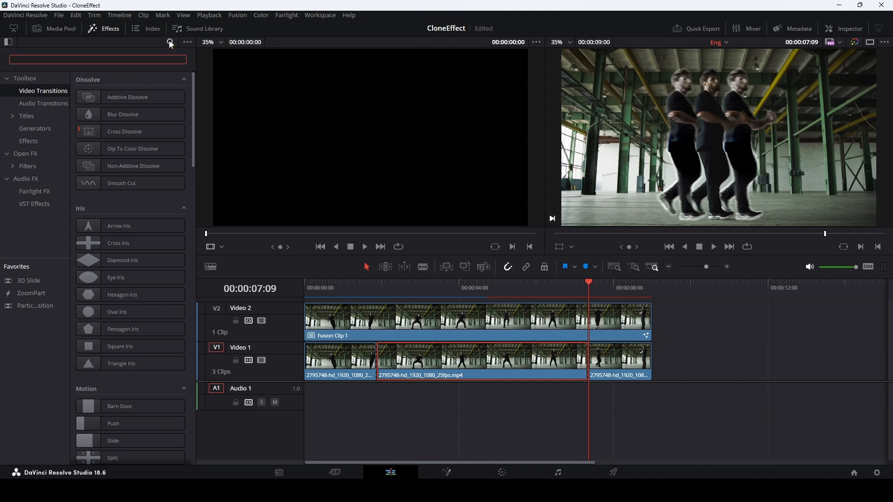
text(fil)
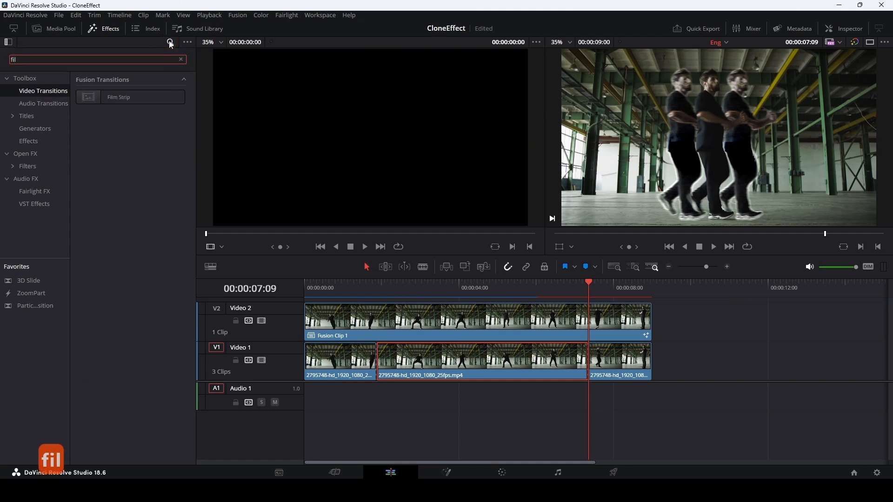
drag(128, 97, 587, 367)
click(477, 286)
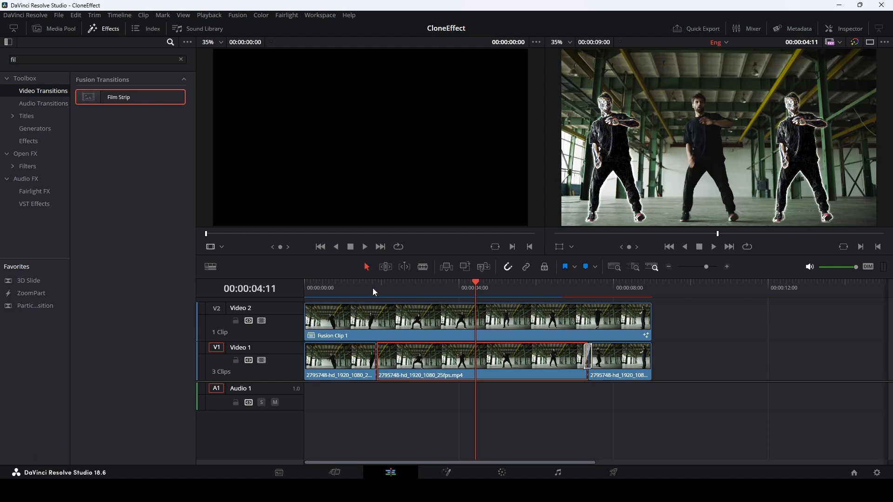
- Find the Round and Down video transition and apply it to the first cut on Video 1
click(3, 60)
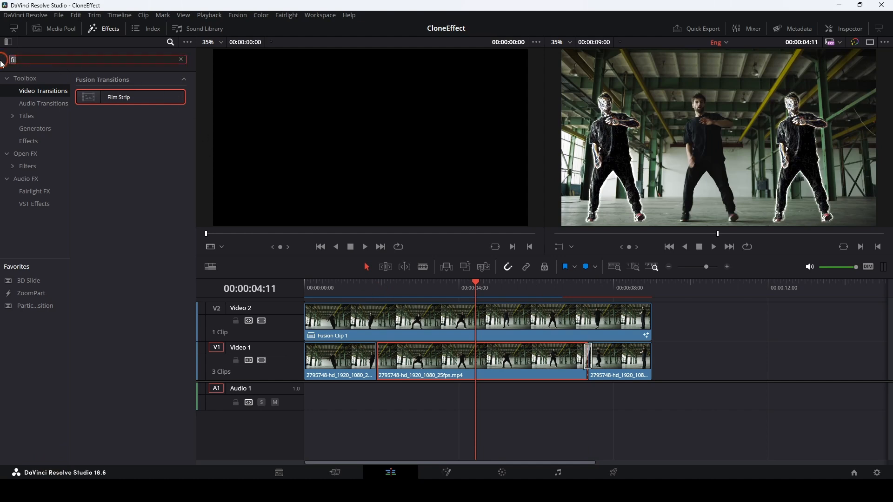
text(rou)
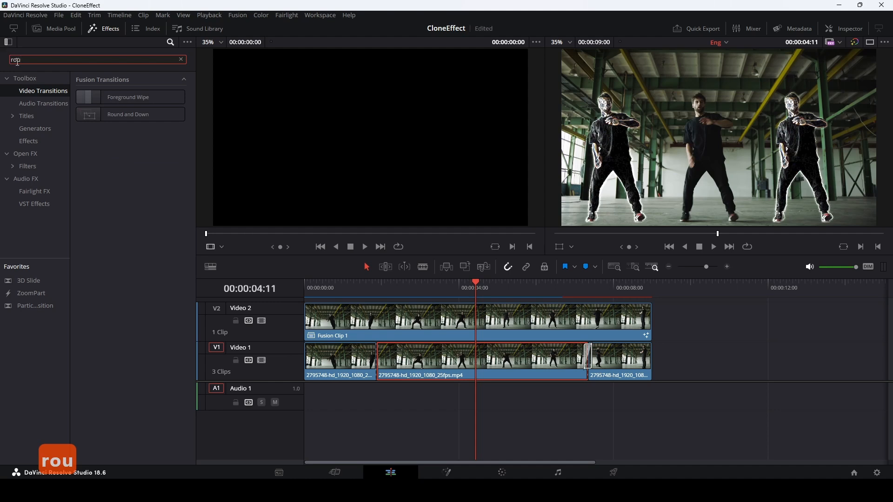
drag(110, 116, 376, 368)
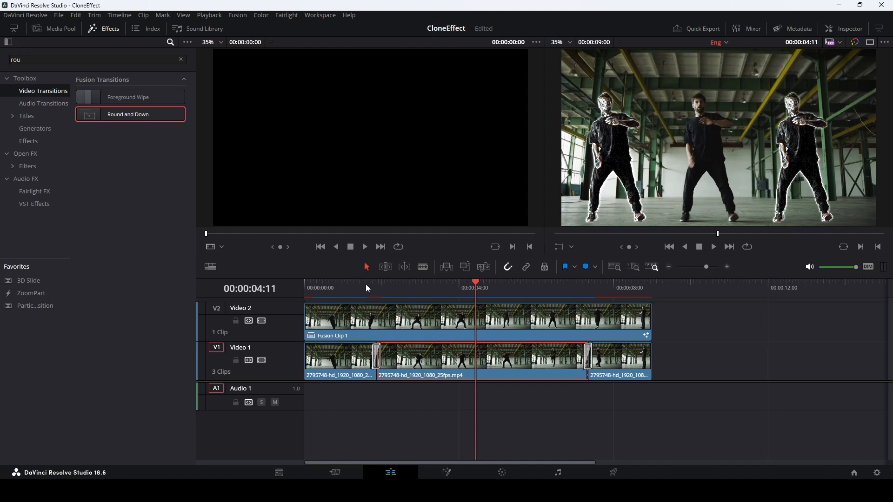
- Lengthen the Round and Down transition at the first cut on Video 1
click(356, 284)
alt+scroll(362, 318, up, 9)
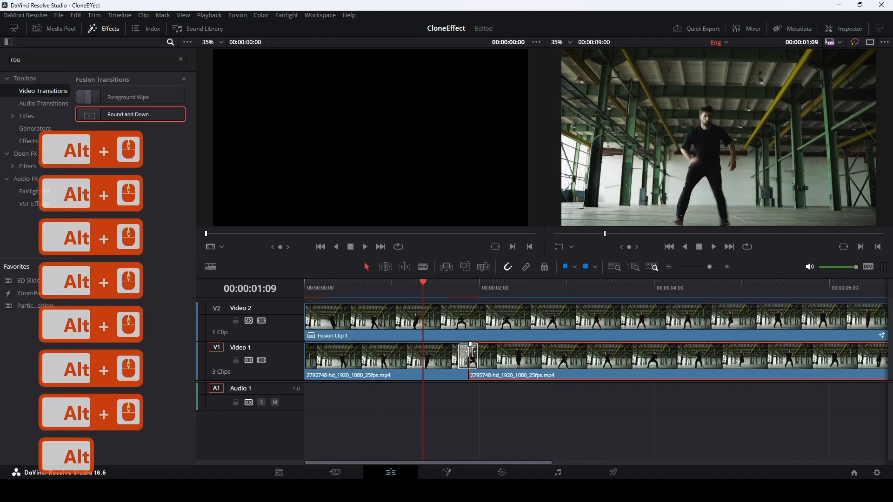
click(478, 356)
drag(478, 356, 498, 356)
- Lengthen the Film Strip transition at the second cut on Video 1
scroll(577, 293, right, 8)
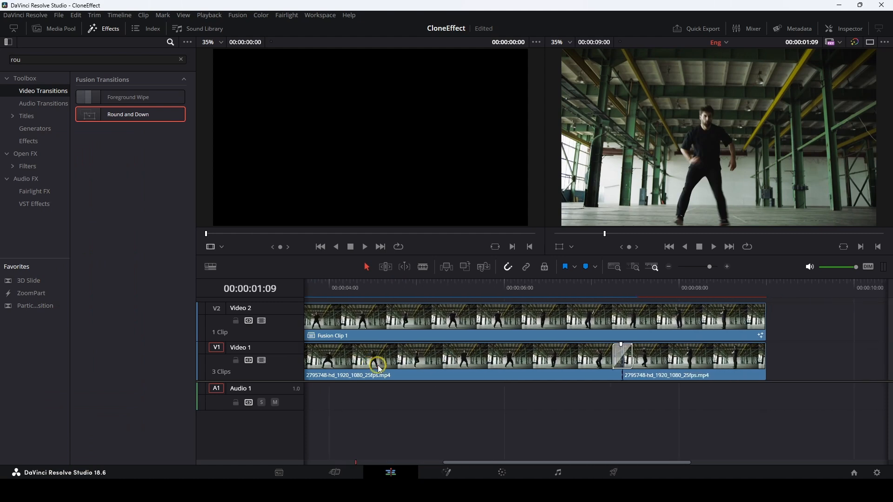
click(588, 291)
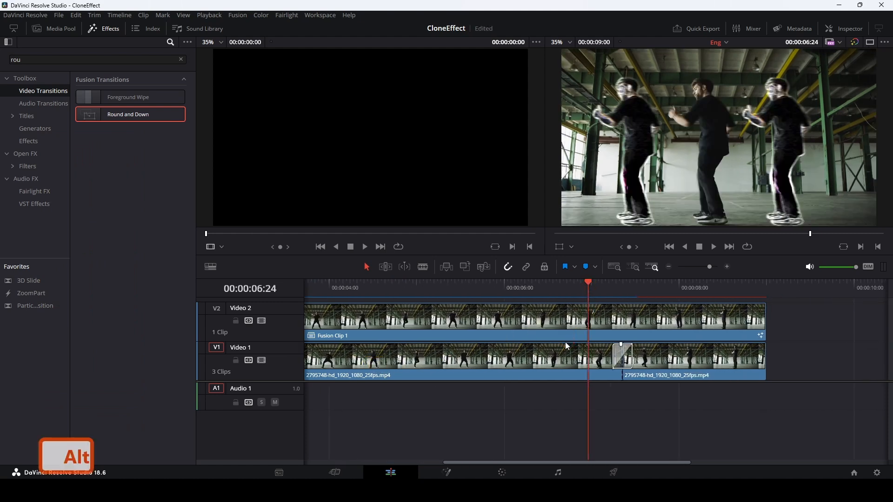
alt+scroll(565, 342, up, 7)
drag(665, 354, 693, 357)
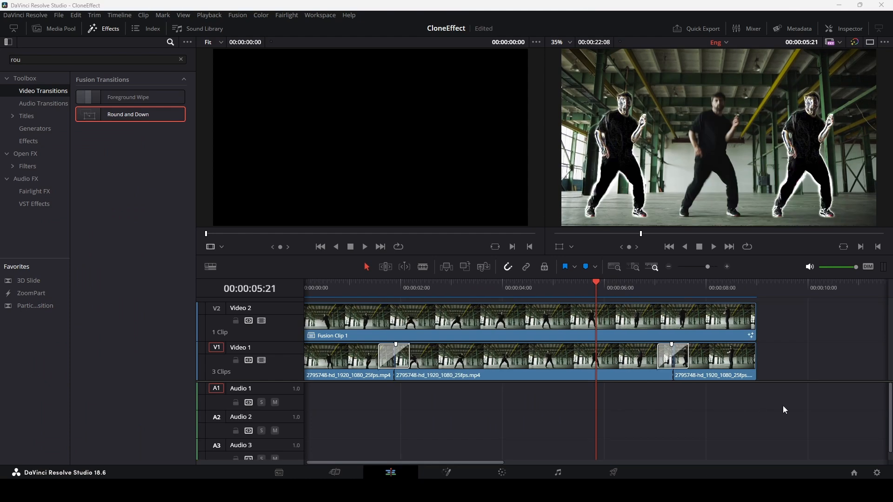
- Move the music clip "How's It Supposed to Feel (Clean) - NEFFEX.mp3" from Audio 3 to the start of Audio 1
alt+scroll(589, 393, down, 5)
scroll(588, 393, down, 2)
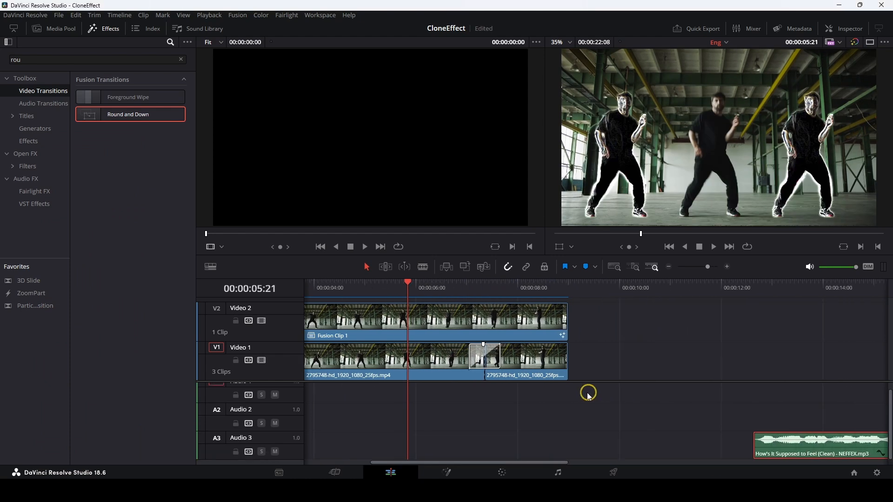
drag(803, 448, 281, 389)
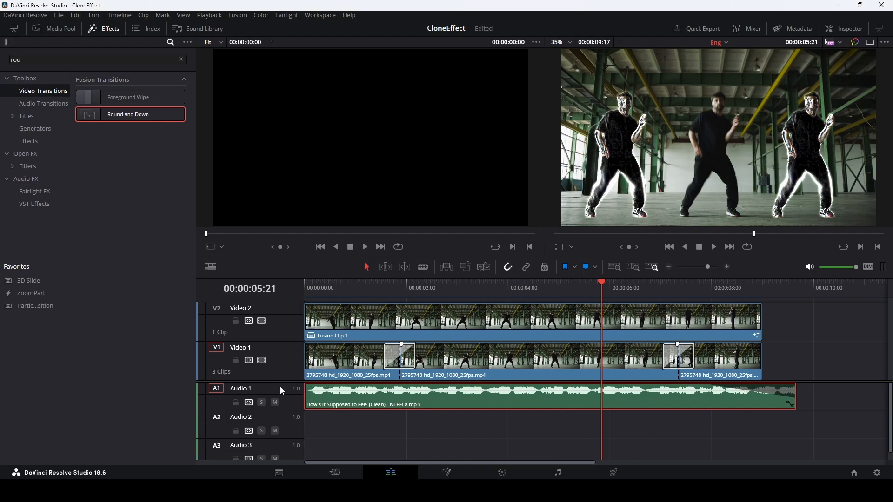
- Trim the music clip's end to match the end of the video clips and shorten its fade-out
drag(793, 393, 761, 394)
drag(658, 385, 705, 382)
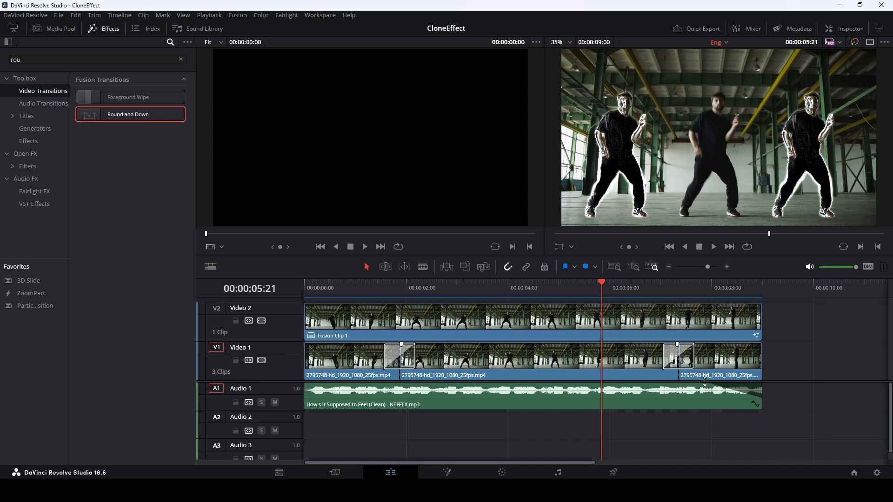